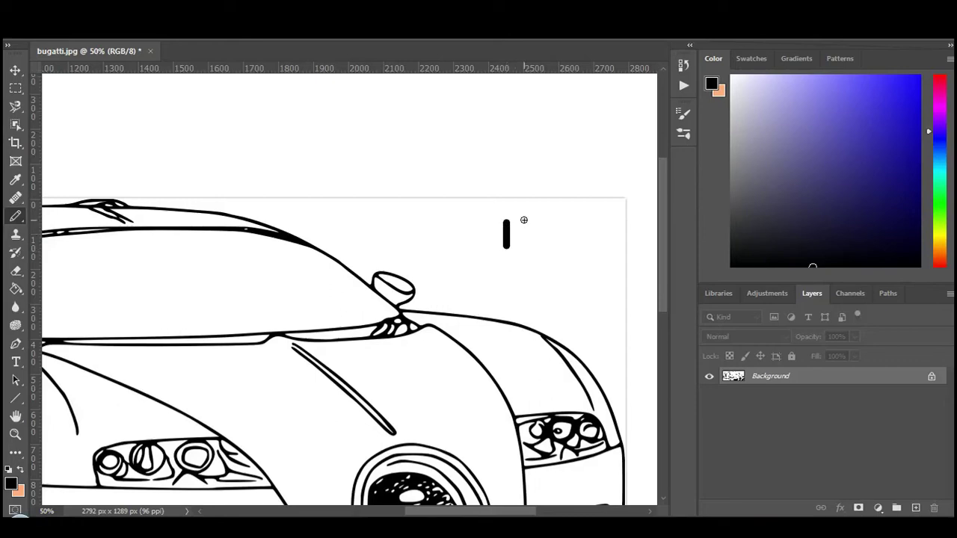
Step: Undo the stray test strokes and zoom out to show the whole car
{"action": "left_click_drag", "start_coordinate": [524, 219], "coordinate": [524, 245]}
{"action": "left_click_drag", "start_coordinate": [492, 256], "coordinate": [553, 256]}
{"action": "key", "text": "ctrl+z"}
{"action": "key", "text": "ctrl+z"}
{"action": "key", "text": "ctrl+z"}
{"action": "key", "text": "ctrl+minus"}
{"action": "key", "text": "ctrl+minus"}
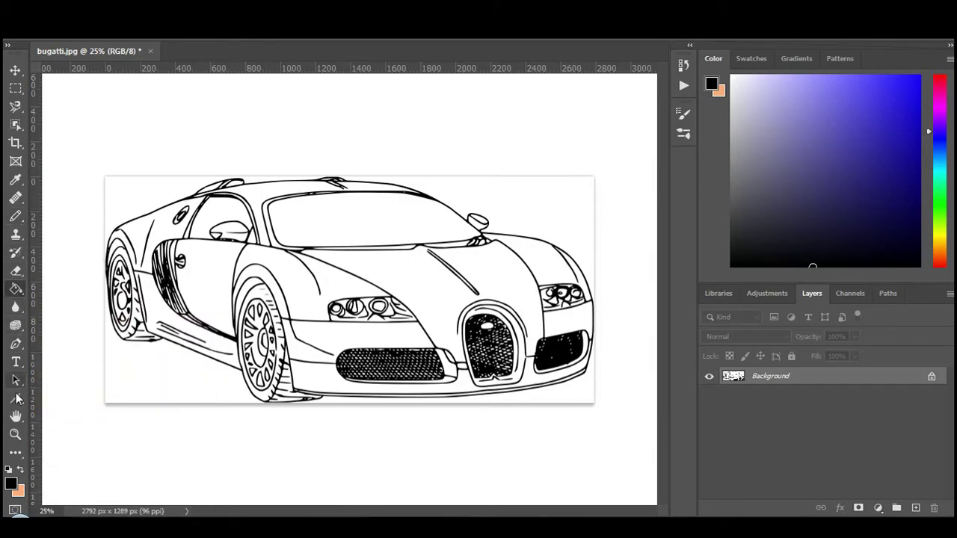
Step: Pick a bright blue and fill the hood, door and rear panel with it
{"action": "left_click", "coordinate": [10, 484]}
{"action": "left_click_drag", "start_coordinate": [534, 247], "coordinate": [549, 211]}
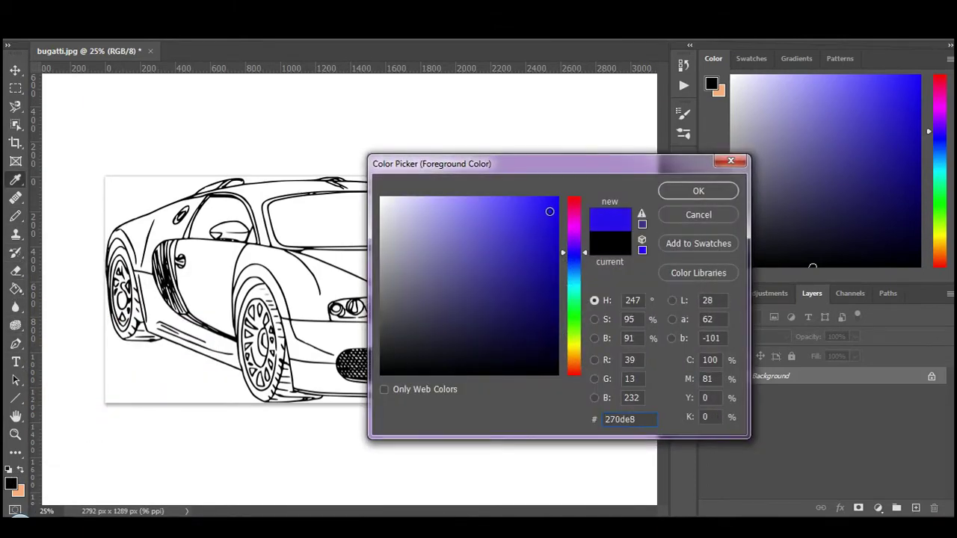
{"action": "left_click", "coordinate": [672, 193]}
{"action": "key", "text": "g"}
{"action": "left_click", "coordinate": [439, 293]}
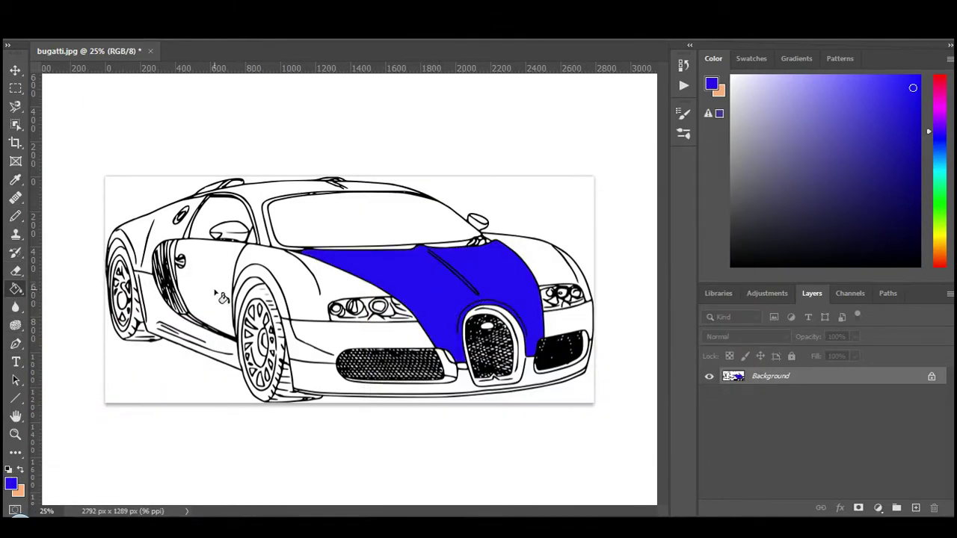
{"action": "left_click", "coordinate": [217, 293]}
{"action": "left_click", "coordinate": [166, 226]}
Step: Pick a darker blue and fill both front fenders and the lower front bumper
{"action": "left_click", "coordinate": [16, 486]}
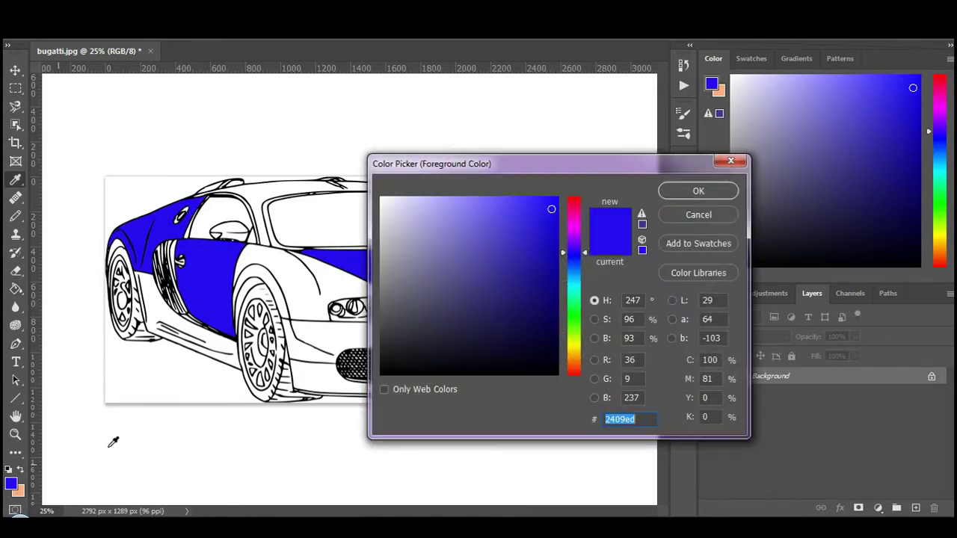
{"action": "left_click_drag", "start_coordinate": [550, 210], "coordinate": [545, 280]}
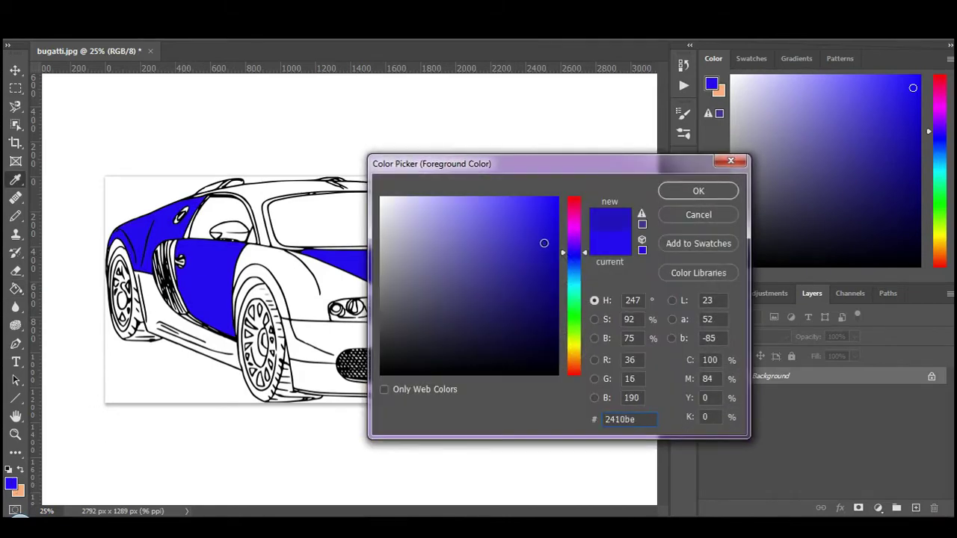
{"action": "left_click", "coordinate": [722, 192]}
{"action": "left_click", "coordinate": [336, 295]}
{"action": "left_click", "coordinate": [562, 274]}
{"action": "left_click", "coordinate": [469, 392]}
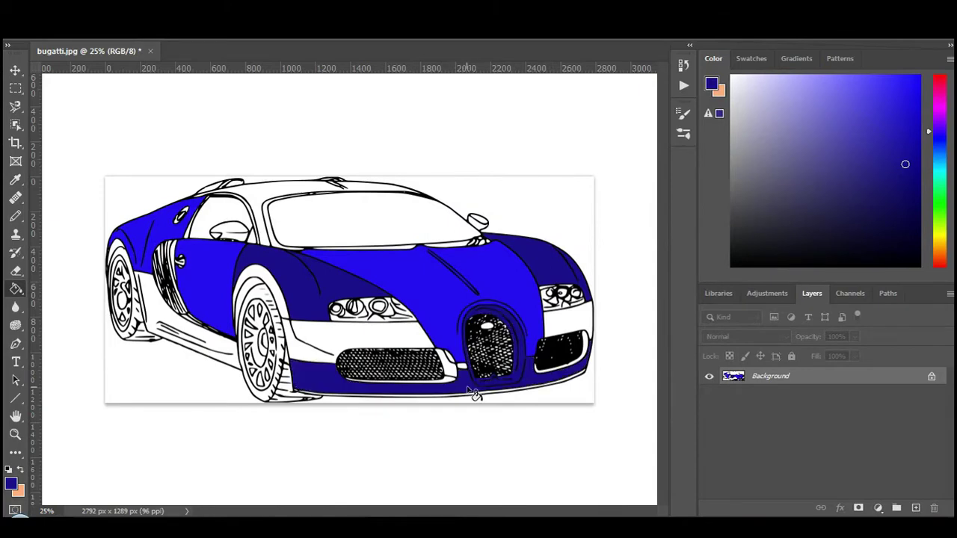
{"action": "left_click", "coordinate": [10, 484]}
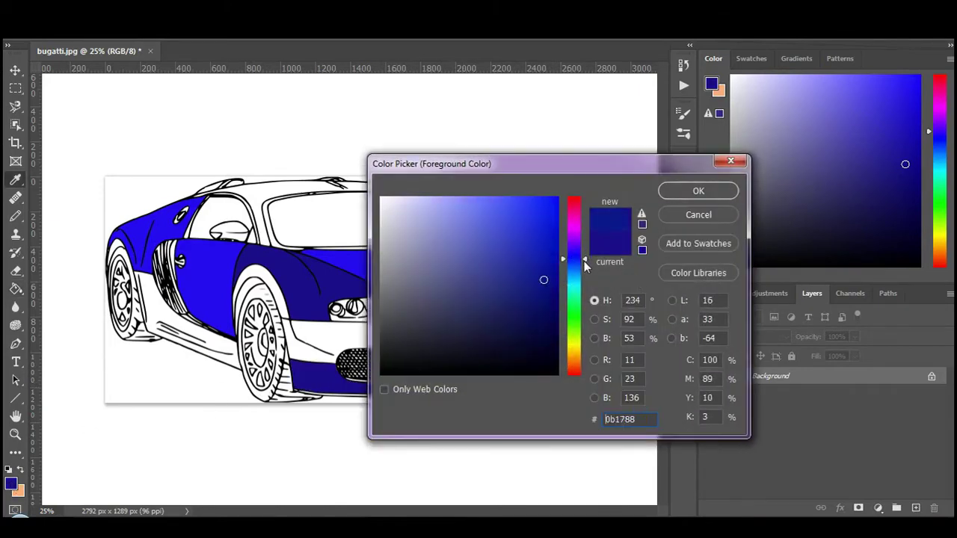
Step: Try a lighter blue on the bumper strip, then undo the fill
{"action": "mouse_move", "coordinate": [579, 262]}
{"action": "left_mouse_down"}
{"action": "mouse_move", "coordinate": [576, 273]}
{"action": "mouse_move", "coordinate": [547, 238]}
{"action": "left_mouse_up"}
{"action": "left_click", "coordinate": [698, 190]}
{"action": "left_click", "coordinate": [387, 337]}
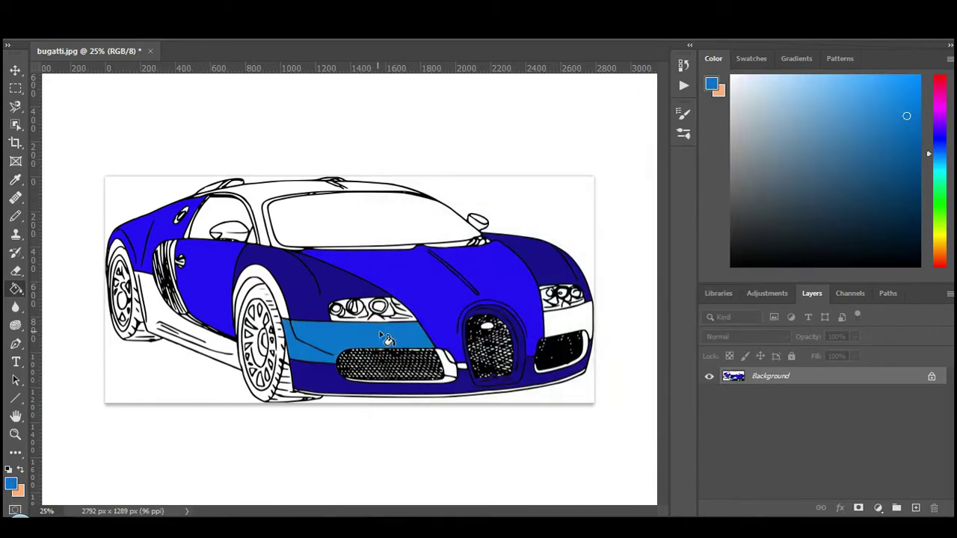
{"action": "key", "text": "ctrl+z"}
Step: Fill both bumper strips with a lighter blue shade, then undo those fills
{"action": "left_click", "coordinate": [10, 483]}
{"action": "mouse_move", "coordinate": [501, 285]}
{"action": "left_mouse_down"}
{"action": "mouse_move", "coordinate": [515, 231]}
{"action": "mouse_move", "coordinate": [496, 224]}
{"action": "left_mouse_up"}
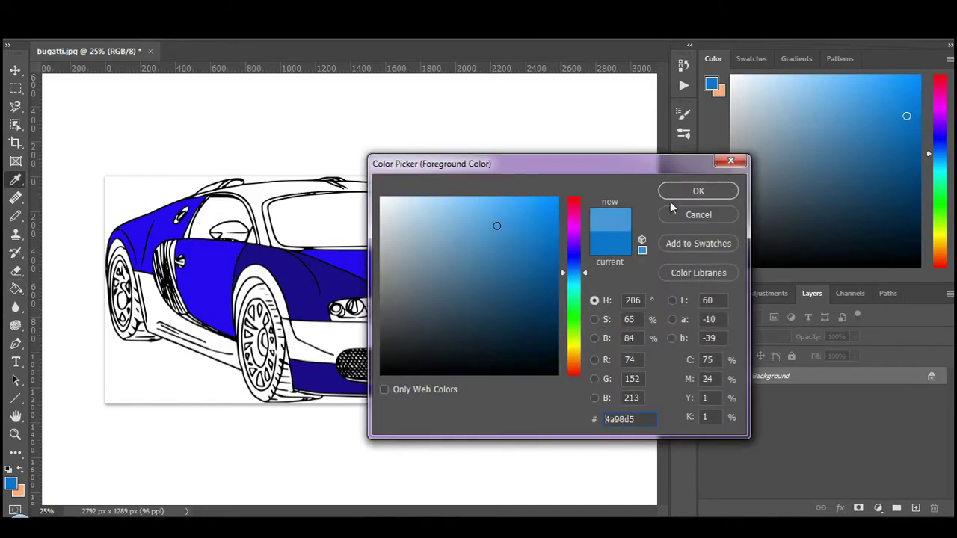
{"action": "left_click", "coordinate": [690, 196]}
{"action": "left_click", "coordinate": [394, 332]}
{"action": "left_click", "coordinate": [569, 320]}
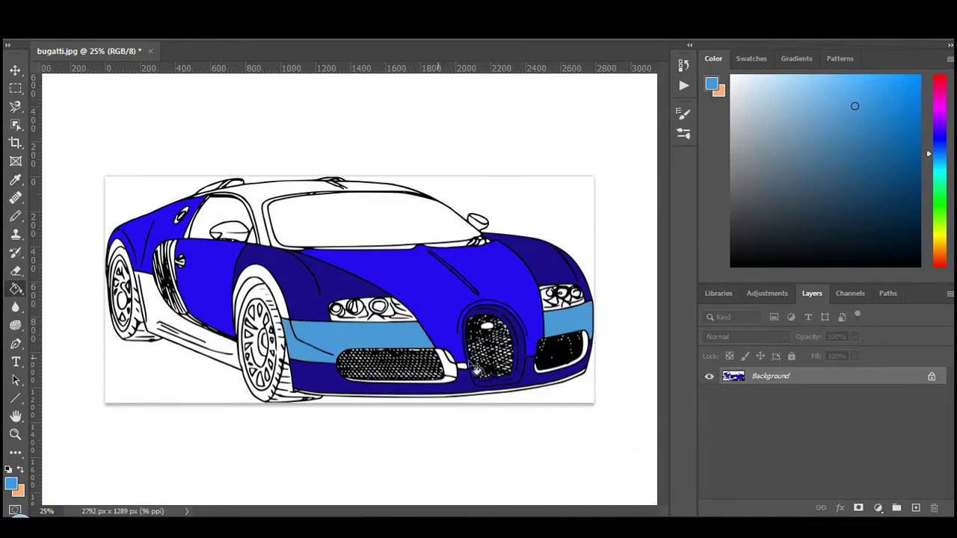
{"action": "key", "text": "ctrl+z"}
{"action": "key", "text": "ctrl+z"}
Step: Fill the left and right bumper strips with light cyan
{"action": "left_click", "coordinate": [11, 484]}
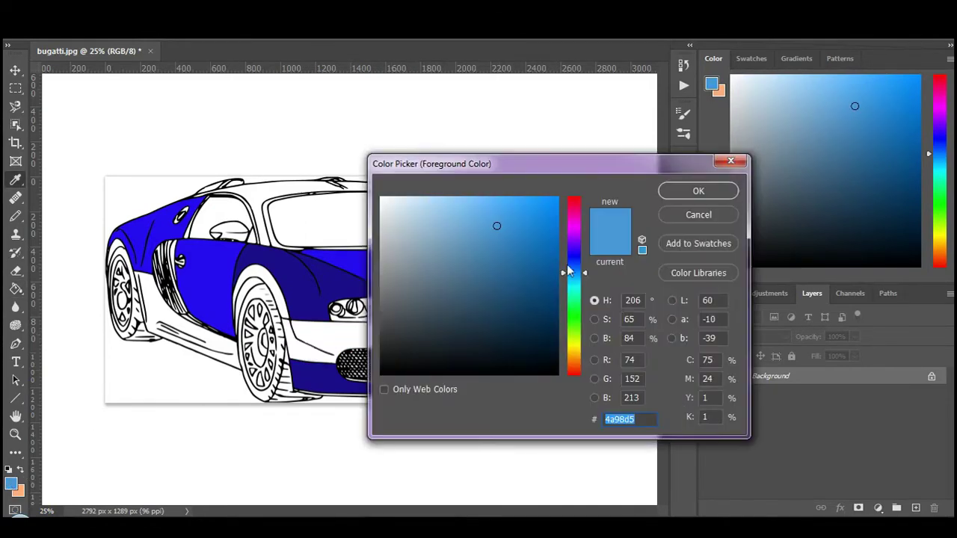
{"action": "left_click", "coordinate": [583, 279]}
{"action": "left_click_drag", "start_coordinate": [583, 279], "coordinate": [583, 282]}
{"action": "left_click_drag", "start_coordinate": [496, 224], "coordinate": [508, 217]}
{"action": "left_click", "coordinate": [698, 191]}
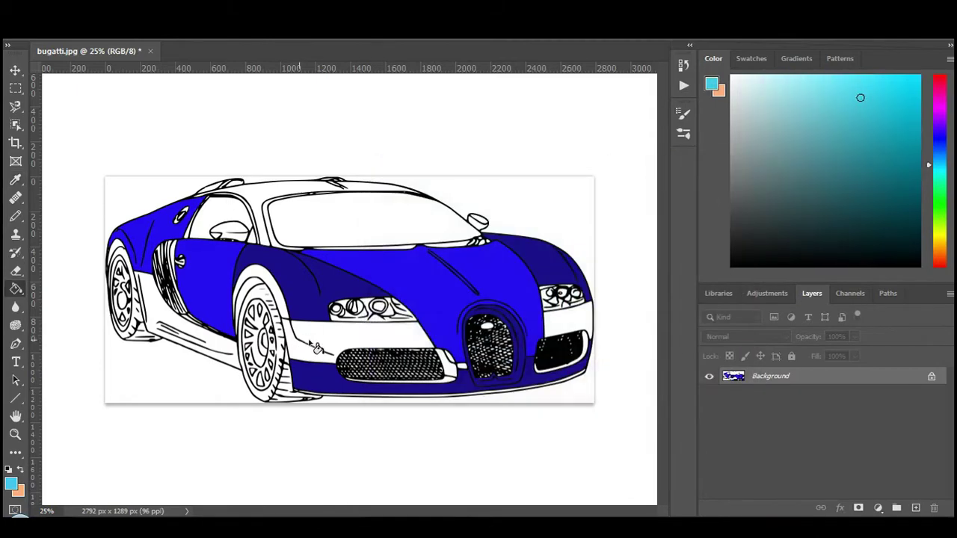
{"action": "left_click", "coordinate": [374, 338]}
{"action": "left_click", "coordinate": [568, 330]}
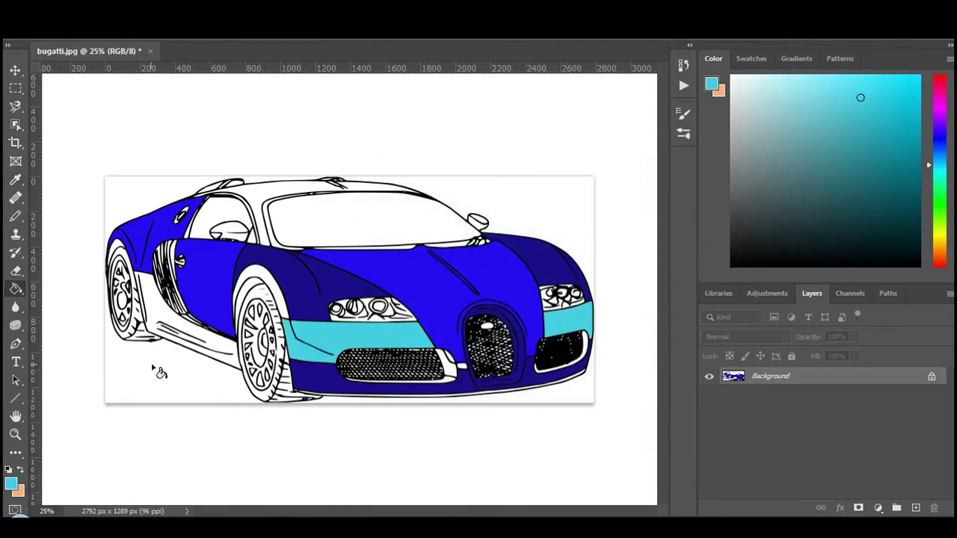
Step: Sample the body's dark blue and fill the lower side sill and roof with it
{"action": "left_click", "coordinate": [19, 182]}
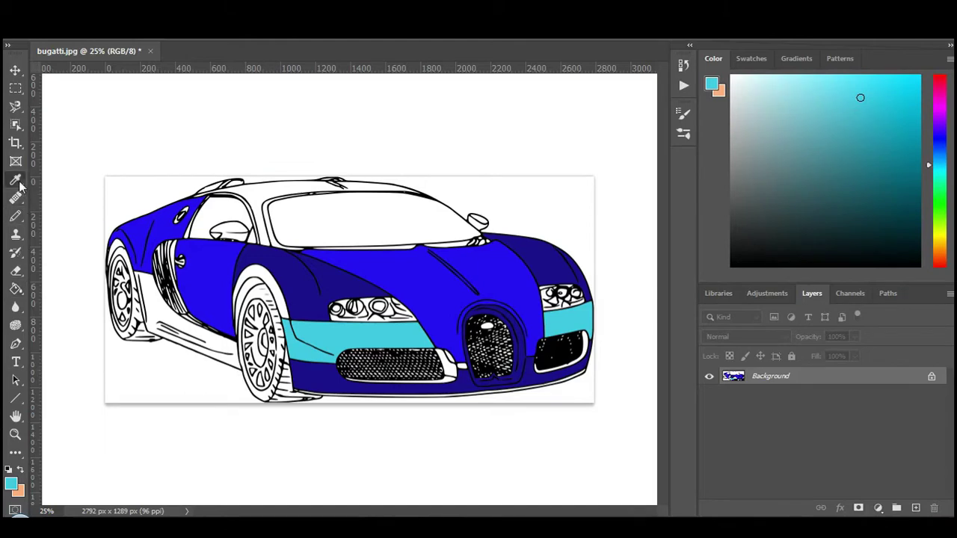
{"action": "left_click", "coordinate": [327, 376]}
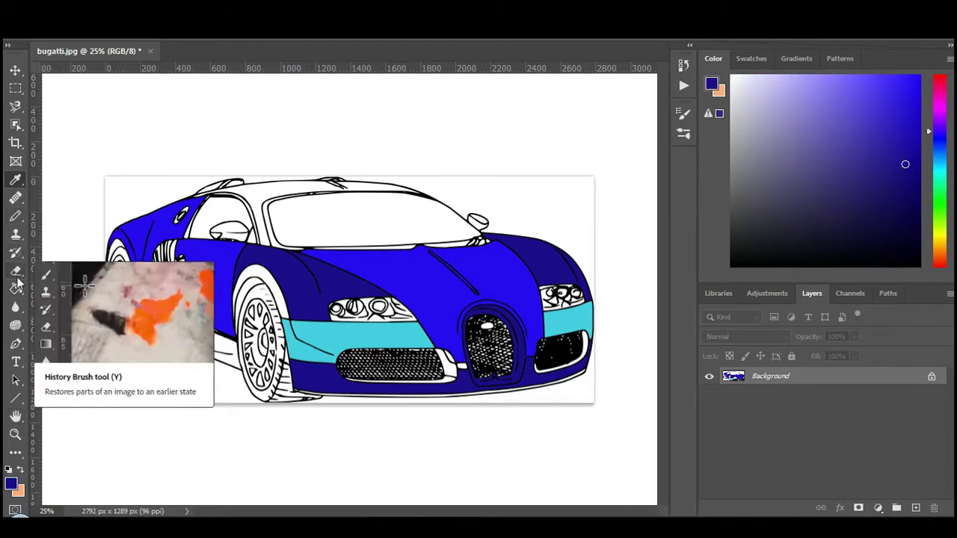
{"action": "left_click", "coordinate": [17, 289]}
{"action": "left_click", "coordinate": [173, 323]}
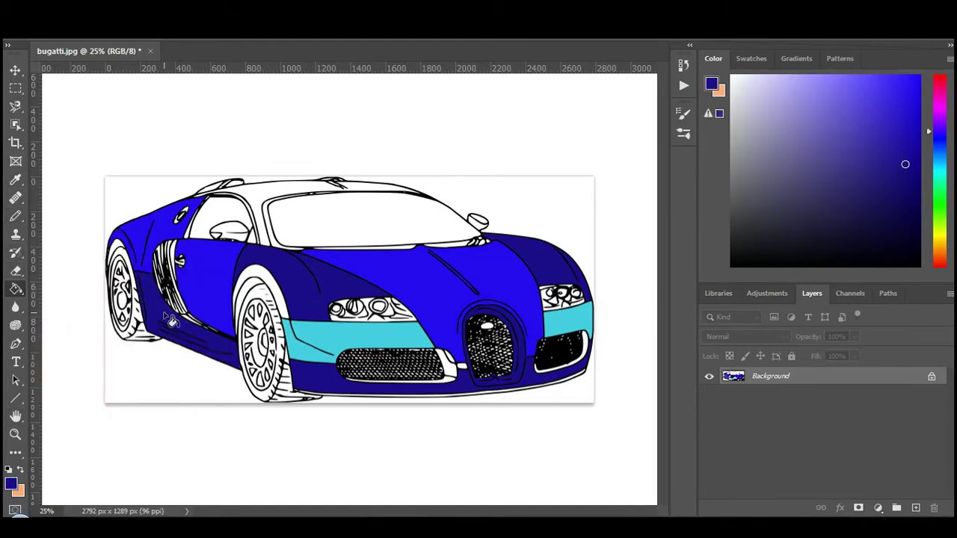
{"action": "left_click", "coordinate": [263, 213]}
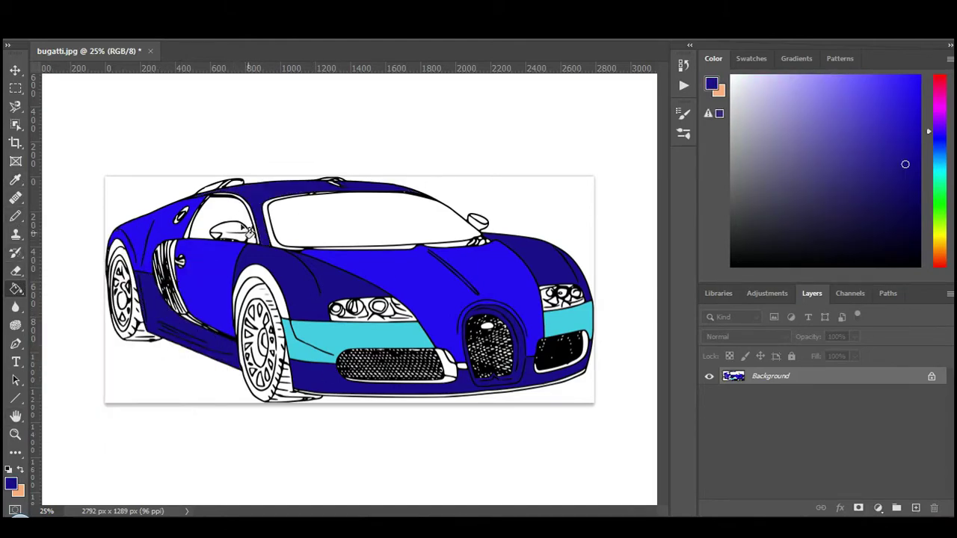
{"action": "left_click", "coordinate": [11, 483]}
{"action": "left_click_drag", "start_coordinate": [588, 255], "coordinate": [585, 283]}
Step: Try light cyan on the windshield, then undo it
{"action": "left_click", "coordinate": [470, 211]}
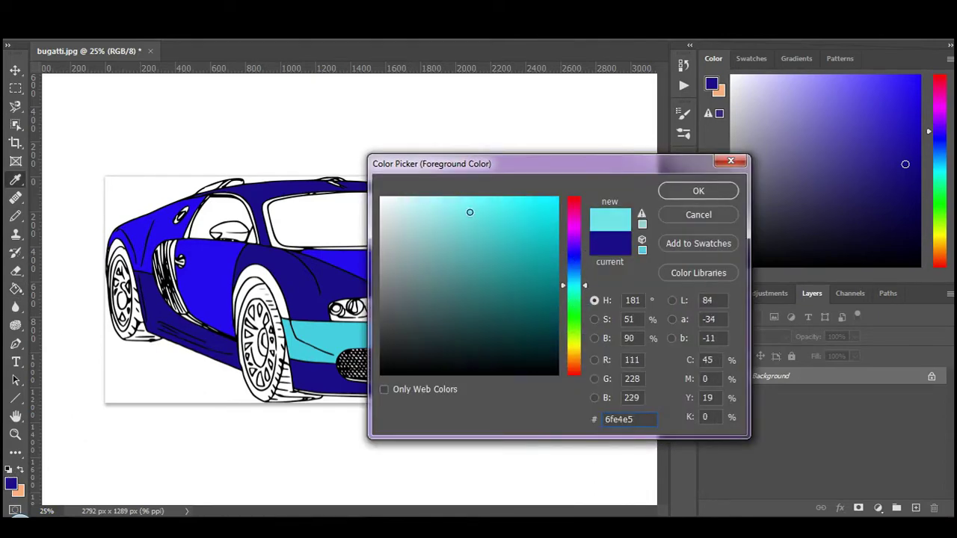
{"action": "left_click_drag", "start_coordinate": [470, 212], "coordinate": [453, 196]}
{"action": "left_click", "coordinate": [691, 190]}
{"action": "left_click", "coordinate": [404, 229]}
{"action": "key", "text": "ctrl+z"}
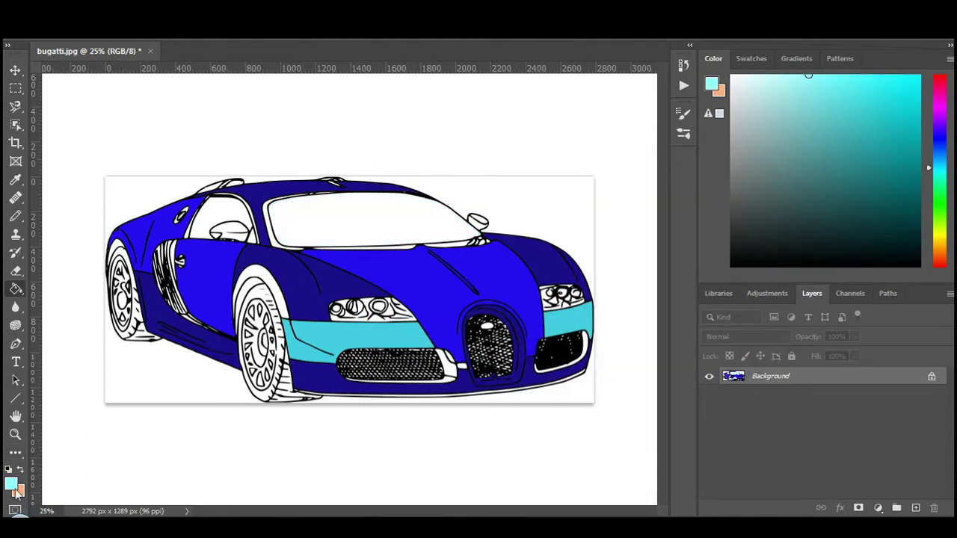
Step: Fill the windshield and side window with light blue
{"action": "left_click", "coordinate": [11, 483]}
{"action": "left_click_drag", "start_coordinate": [585, 284], "coordinate": [585, 274]}
{"action": "left_click", "coordinate": [698, 191]}
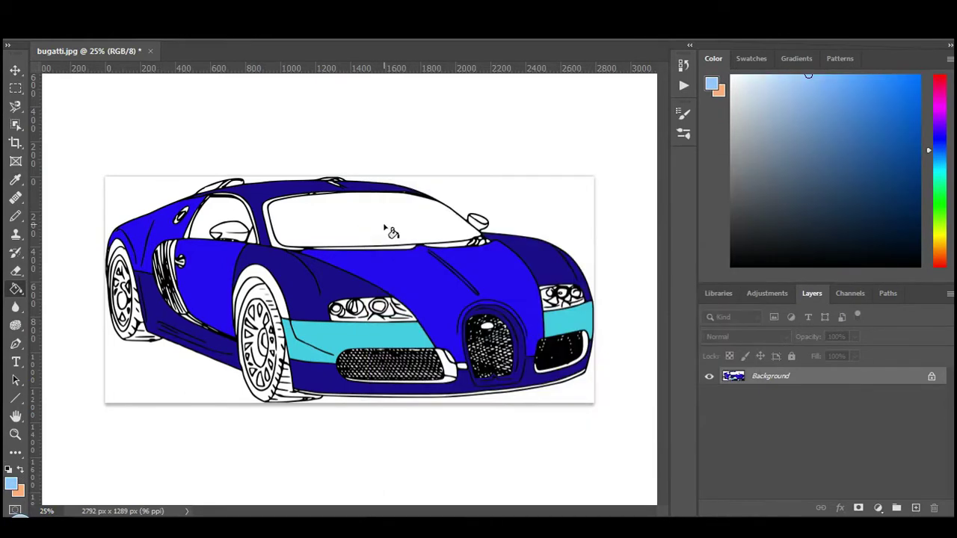
{"action": "left_click", "coordinate": [381, 225]}
{"action": "left_click", "coordinate": [224, 228]}
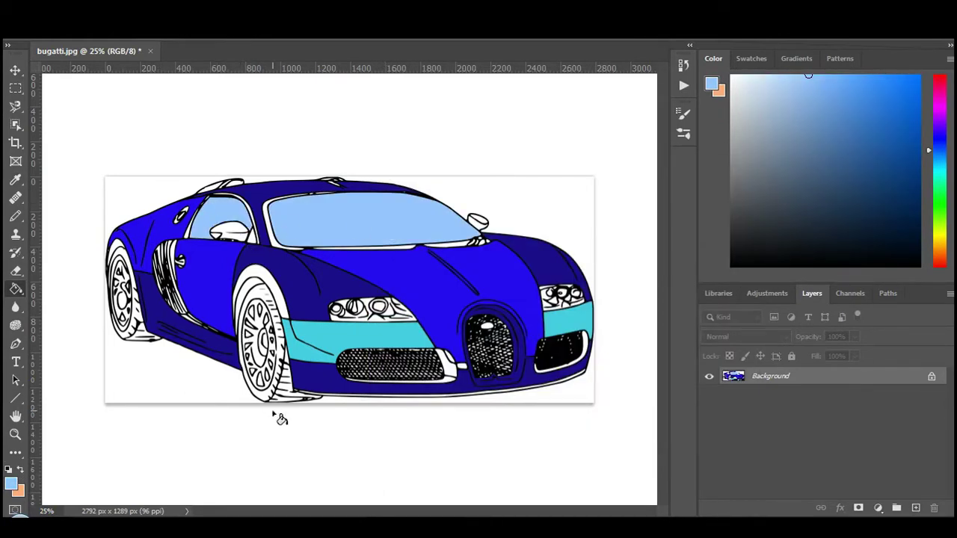
Step: Sample the body's dark blue and fill the strip above the front wheel arch
{"action": "key", "text": "i"}
{"action": "left_click", "coordinate": [417, 276]}
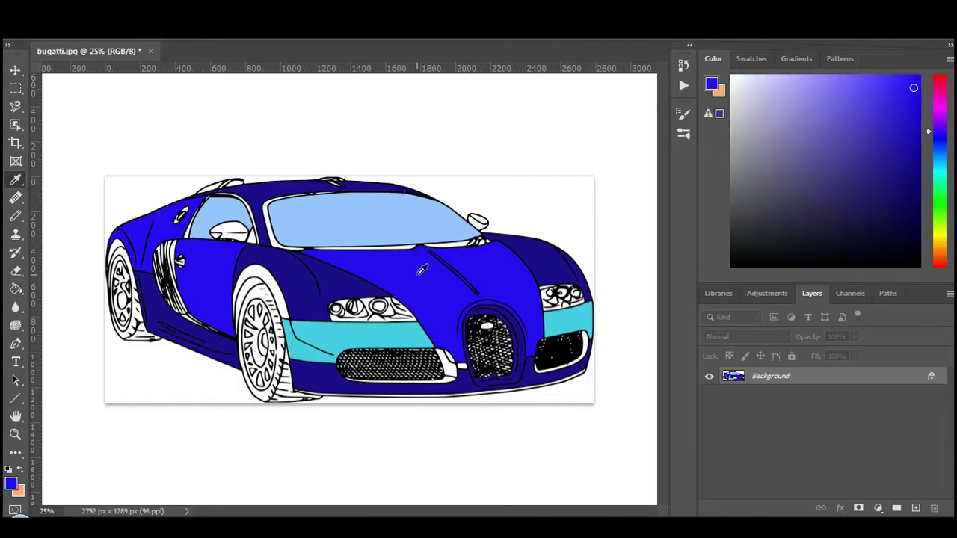
{"action": "left_click", "coordinate": [374, 256]}
{"action": "left_click", "coordinate": [16, 290]}
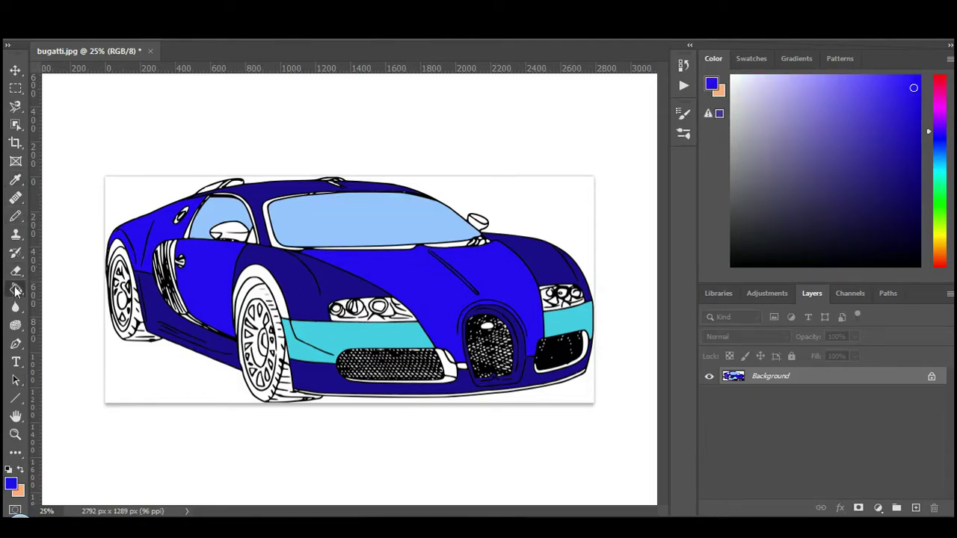
{"action": "left_click", "coordinate": [274, 282]}
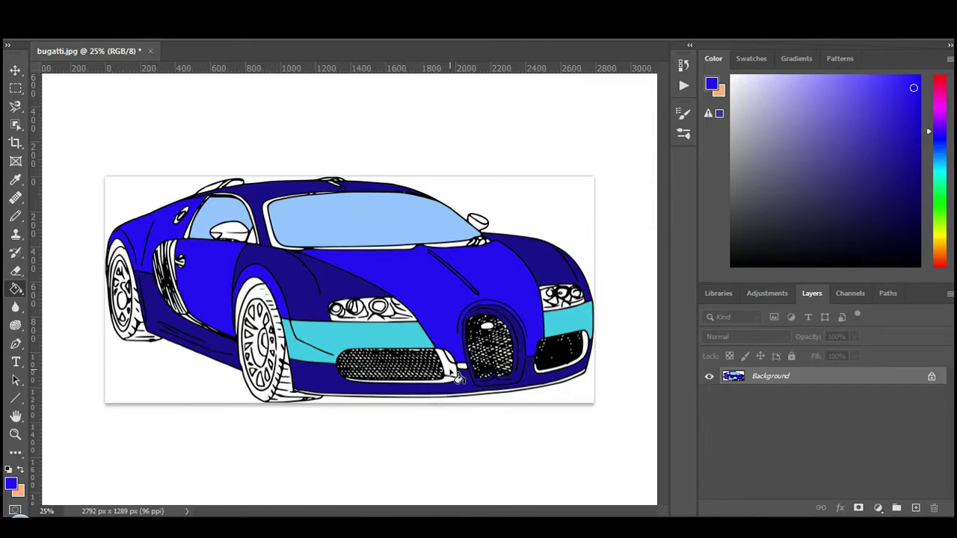
Step: Sample the darker blue and fill the strip under the grille and lower right intake
{"action": "left_click", "coordinate": [16, 180]}
{"action": "left_click", "coordinate": [321, 385]}
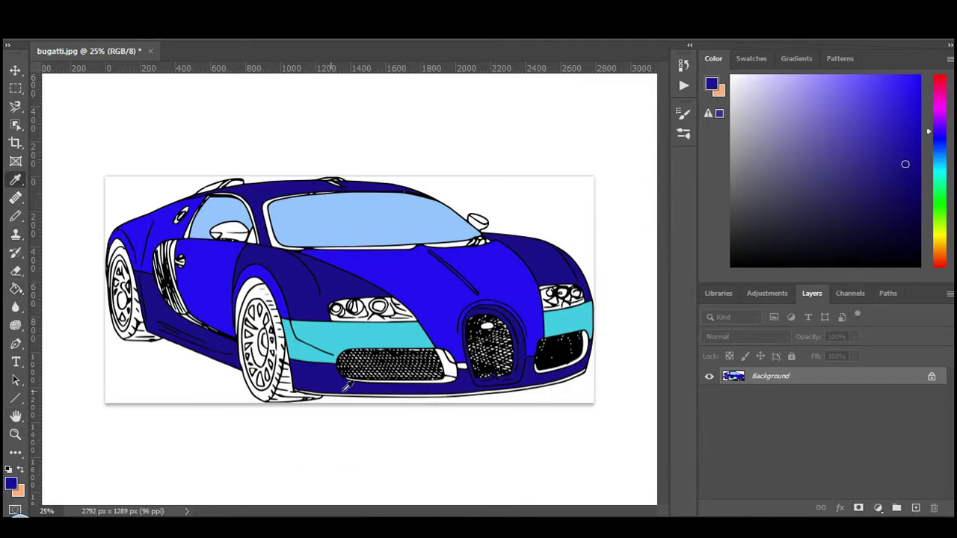
{"action": "left_click", "coordinate": [16, 289]}
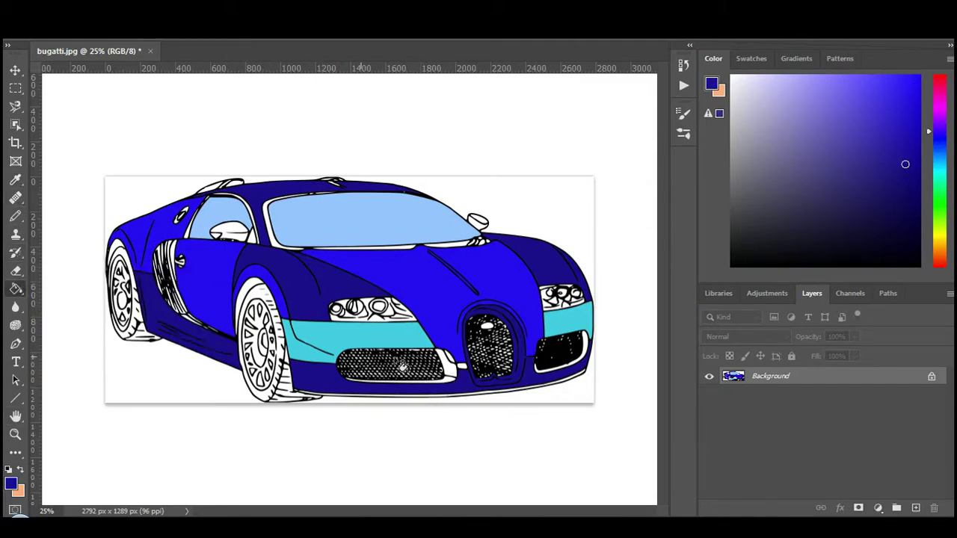
{"action": "left_click", "coordinate": [454, 384]}
{"action": "left_click", "coordinate": [552, 375]}
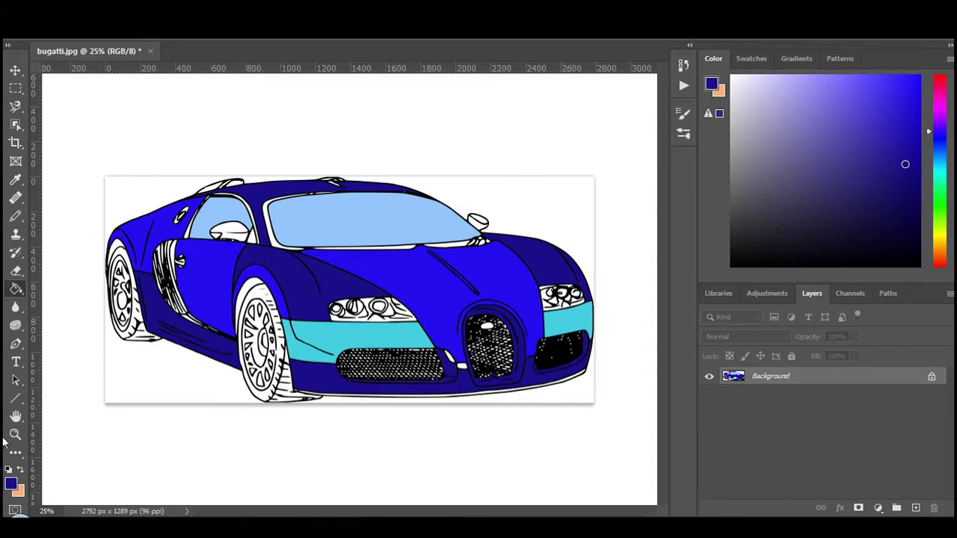
Step: Set black as the paint colour and fill the small area below the rear wheel
{"action": "left_click", "coordinate": [10, 484]}
{"action": "left_click", "coordinate": [495, 372]}
{"action": "left_click", "coordinate": [689, 194]}
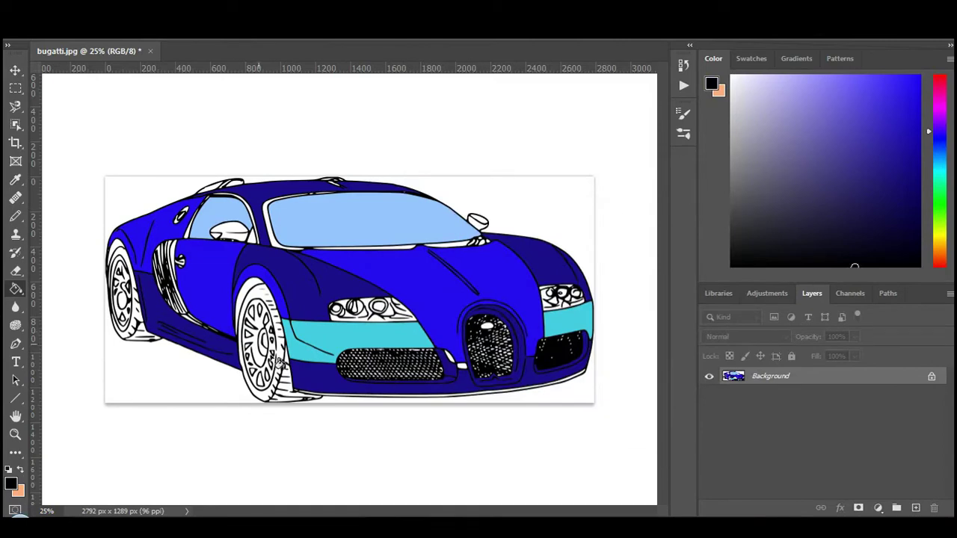
{"action": "left_click", "coordinate": [142, 338]}
Step: Fill the rear tyre black and zoom in on the front wheel
{"action": "left_click", "coordinate": [142, 327]}
{"action": "key", "text": "ctrl+plus"}
{"action": "key", "text": "ctrl+plus"}
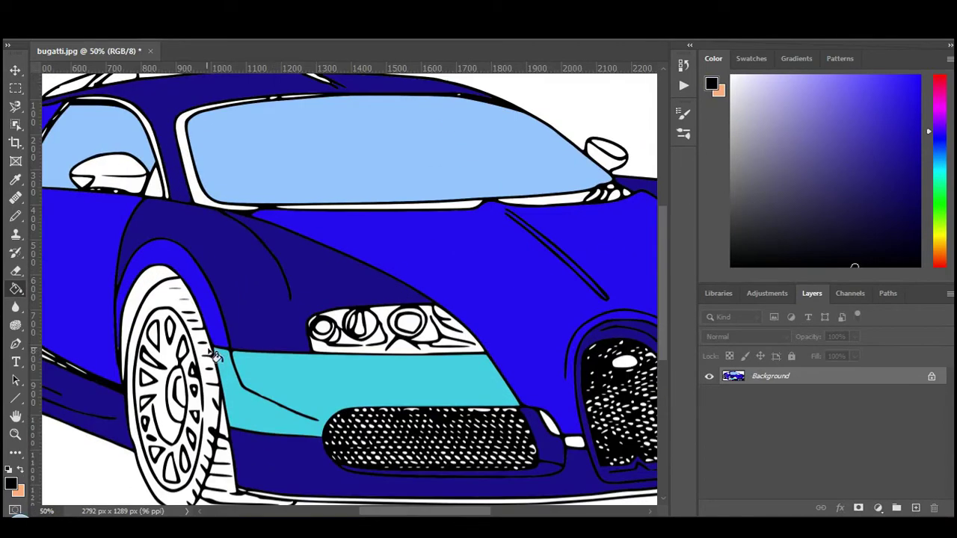
{"action": "scroll", "coordinate": [216, 359], "scroll_direction": "down", "scroll_amount": 2}
{"action": "scroll", "coordinate": [217, 374], "scroll_direction": "left", "scroll_amount": 3}
{"action": "scroll", "coordinate": [212, 380], "scroll_direction": "down", "scroll_amount": 2}
{"action": "key", "text": "ctrl+plus"}
{"action": "key", "text": "ctrl+plus"}
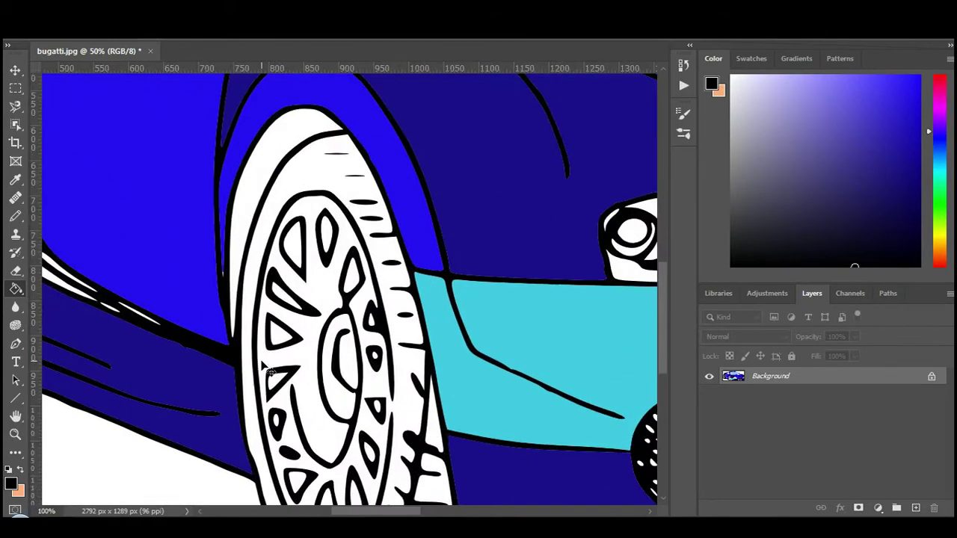
{"action": "scroll", "coordinate": [314, 360], "scroll_direction": "down", "scroll_amount": 1}
{"action": "scroll", "coordinate": [299, 366], "scroll_direction": "down", "scroll_amount": 1}
Step: Select the Pencil and set its brush size to 6 px, checking the wheel spokes up close
{"action": "key", "text": "b"}
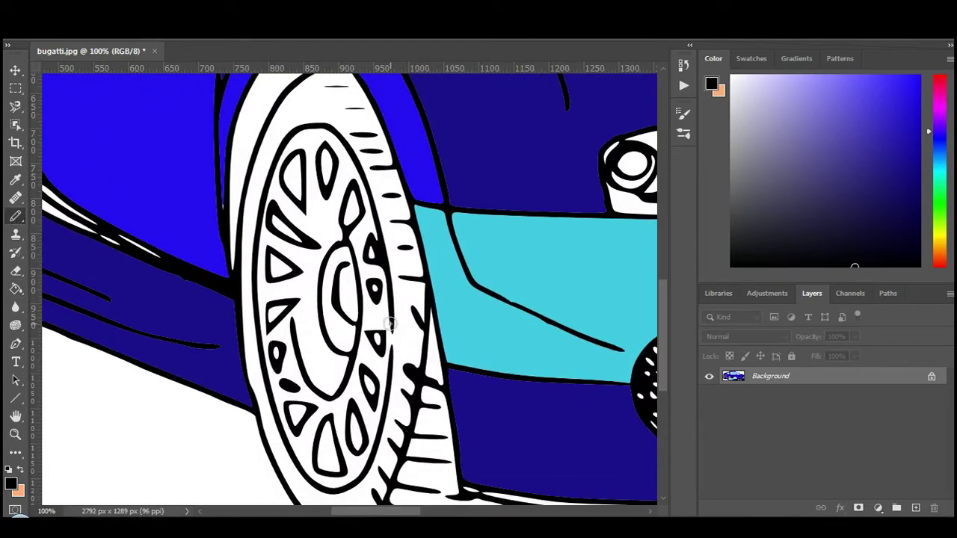
{"action": "left_click", "coordinate": [82, 37]}
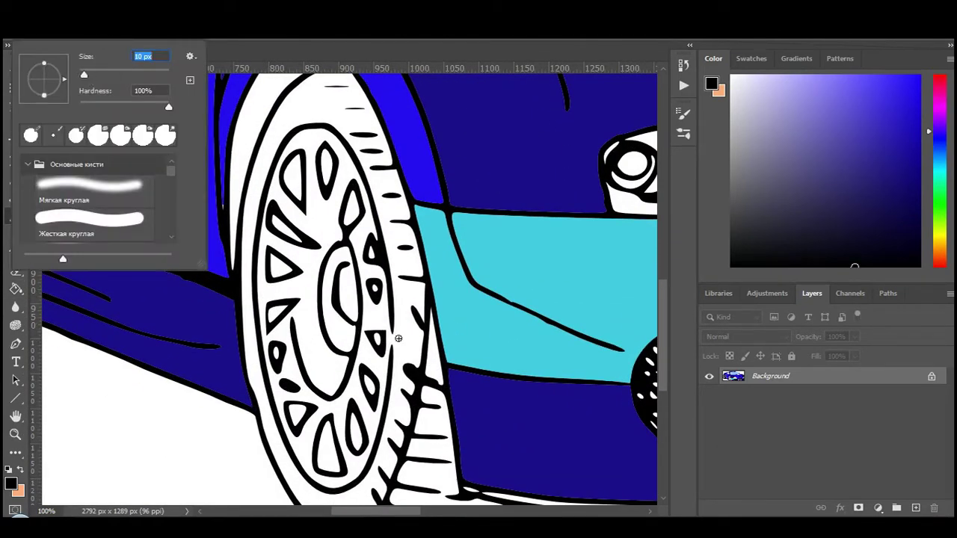
{"action": "key", "text": "Return"}
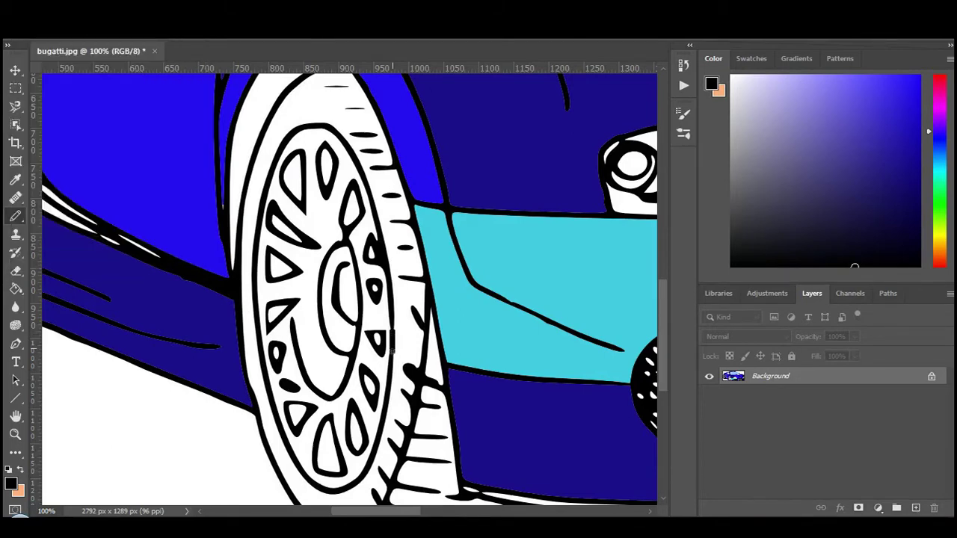
{"action": "scroll", "coordinate": [391, 343], "scroll_direction": "left", "scroll_amount": 1}
{"action": "scroll", "coordinate": [317, 281], "scroll_direction": "left", "scroll_amount": 1}
{"action": "left_click", "coordinate": [100, 38]}
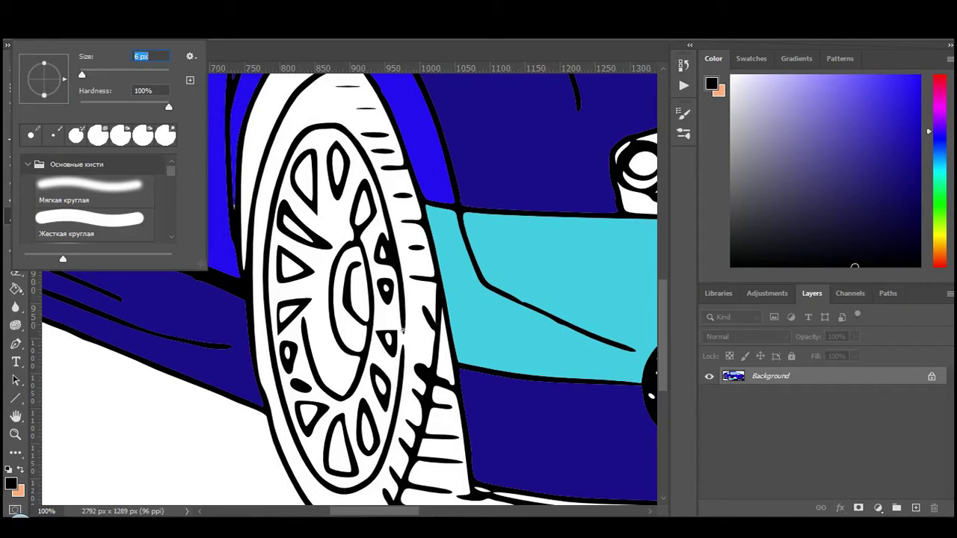
{"action": "key", "text": "Return"}
{"action": "key", "text": "ctrl+plus"}
{"action": "key", "text": "ctrl+plus"}
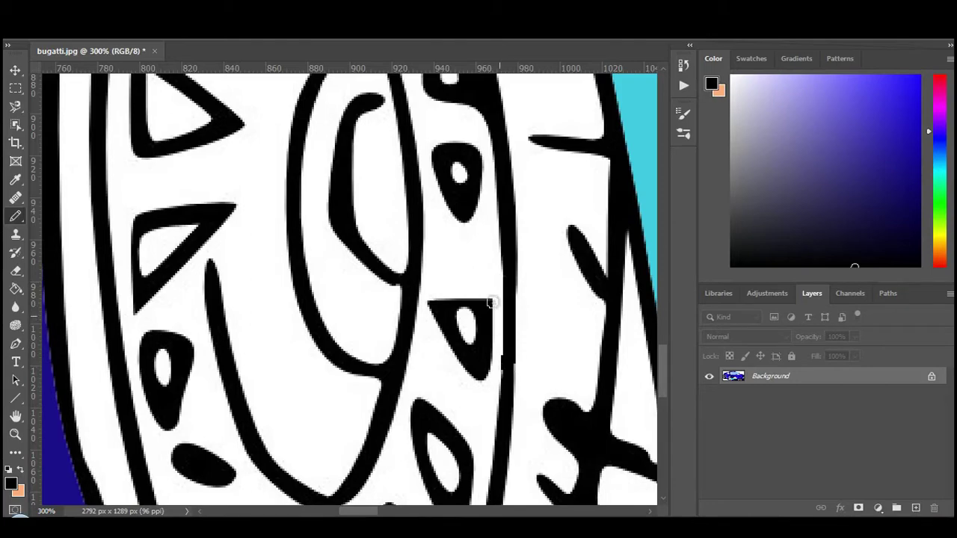
{"action": "key", "text": "ctrl+minus"}
{"action": "key", "text": "ctrl+minus"}
{"action": "key", "text": "ctrl+minus"}
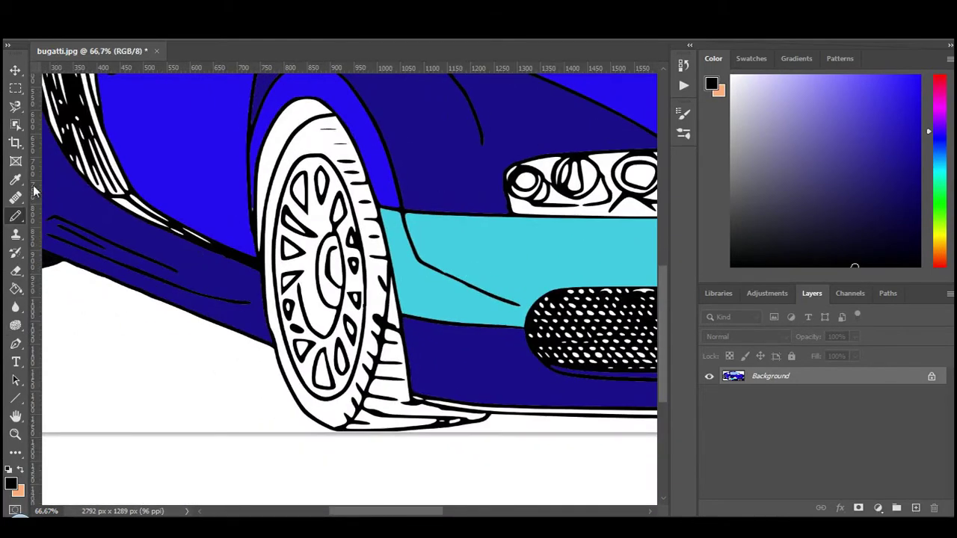
Step: Fill the front tyre, the fender gap above it and the wheel-arch region black
{"action": "left_click", "coordinate": [15, 287]}
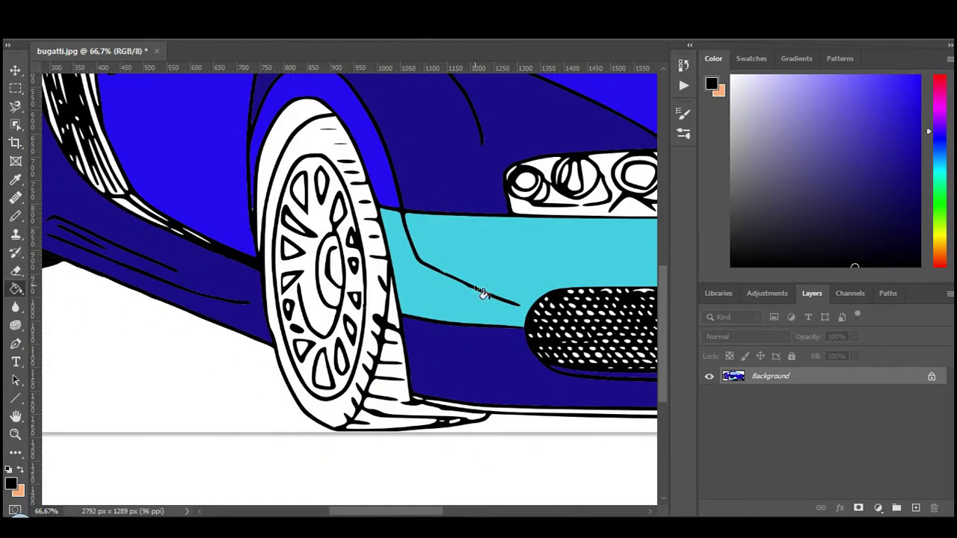
{"action": "left_click", "coordinate": [398, 374]}
{"action": "left_click", "coordinate": [390, 428]}
{"action": "left_click", "coordinate": [340, 419]}
{"action": "left_click", "coordinate": [398, 314]}
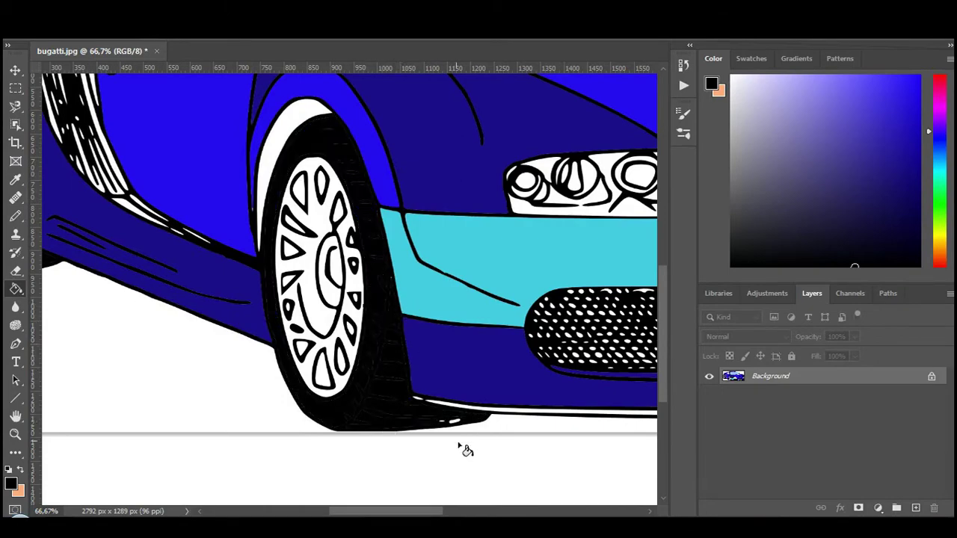
Step: Zoom in on the tyre bottom and fill the remaining white specks in the tread black
{"action": "scroll", "coordinate": [459, 428], "scroll_direction": "right", "scroll_amount": 2}
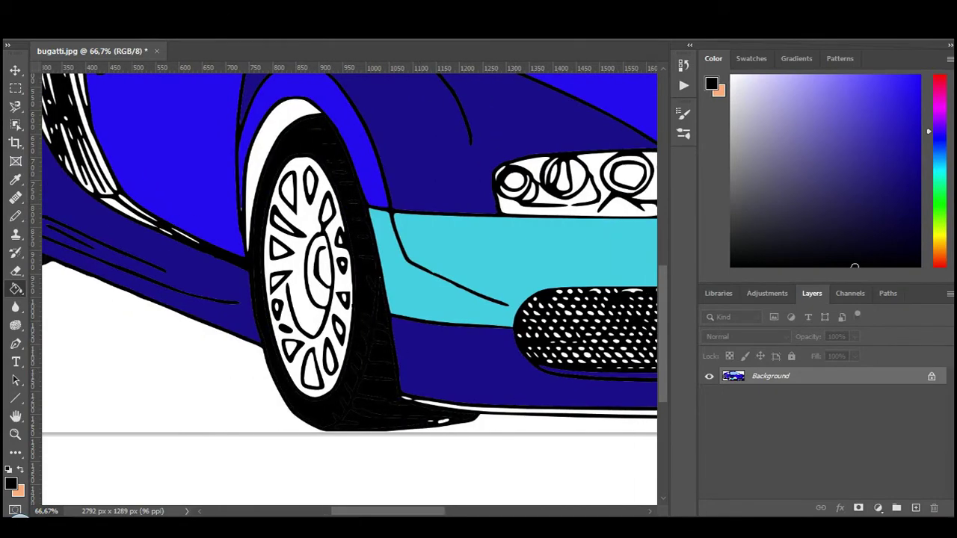
{"action": "key", "text": "ctrl+plus"}
{"action": "key", "text": "ctrl+plus"}
{"action": "scroll", "coordinate": [524, 404], "scroll_direction": "down", "scroll_amount": 5}
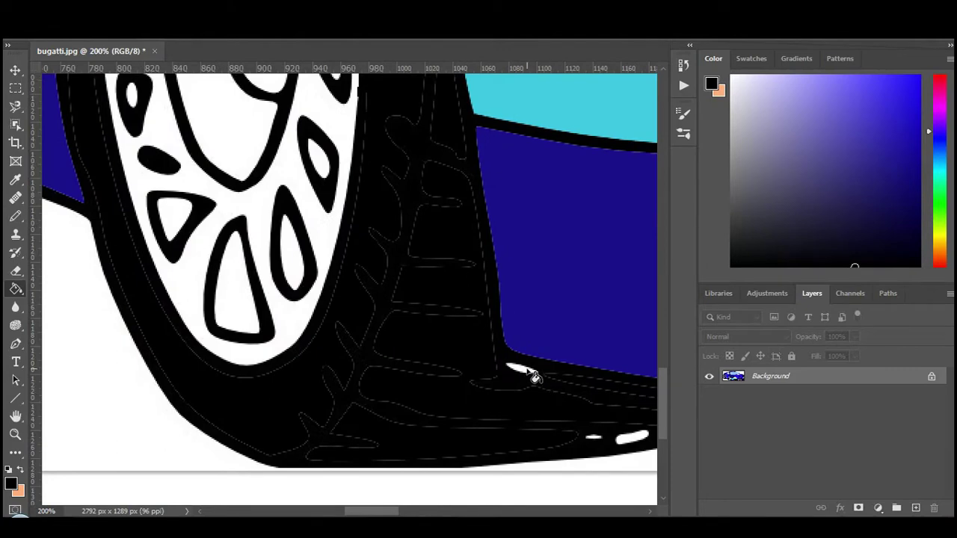
{"action": "left_click", "coordinate": [523, 370]}
{"action": "left_click", "coordinate": [632, 437]}
{"action": "left_click", "coordinate": [593, 438]}
{"action": "key", "text": "ctrl+minus"}
{"action": "key", "text": "ctrl+minus"}
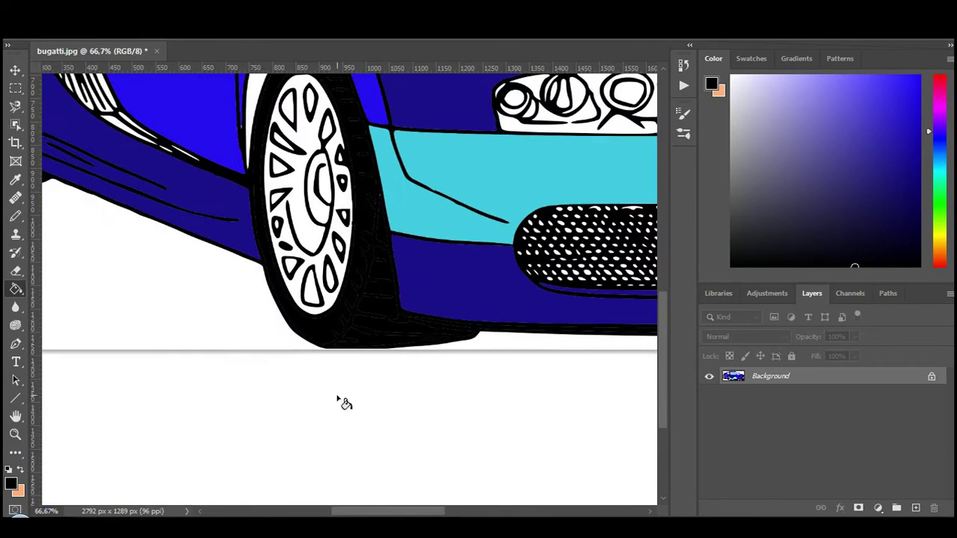
{"action": "left_click", "coordinate": [11, 483]}
Step: Set the foreground to golden yellow ffcd03 and fill the front and rear wheel rims
{"action": "type", "text": "f0ff03"}
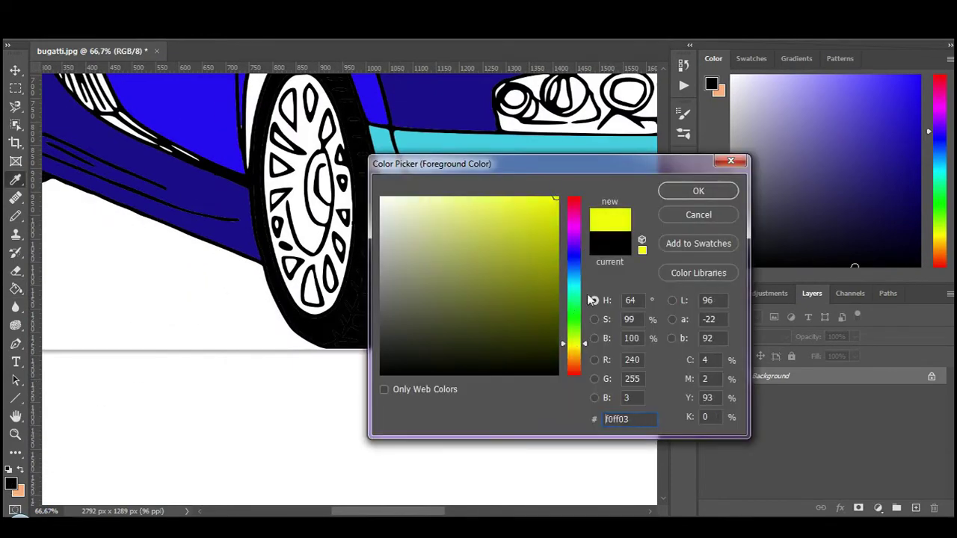
{"action": "type", "text": "ffcc00"}
{"action": "left_click", "coordinate": [718, 191]}
{"action": "left_click", "coordinate": [343, 233]}
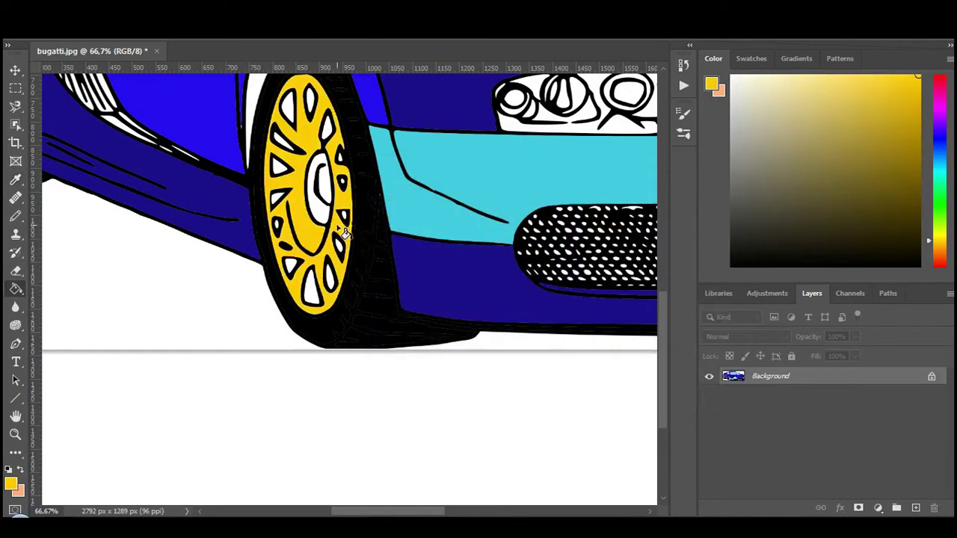
{"action": "scroll", "coordinate": [344, 233], "scroll_direction": "left", "scroll_amount": 3}
{"action": "scroll", "coordinate": [374, 254], "scroll_direction": "left", "scroll_amount": 3}
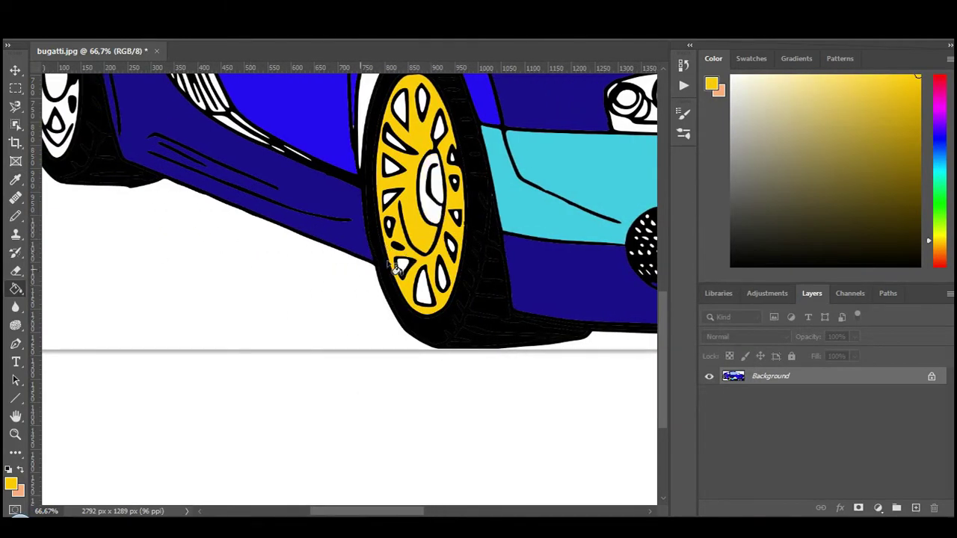
{"action": "scroll", "coordinate": [396, 268], "scroll_direction": "up", "scroll_amount": 2}
{"action": "scroll", "coordinate": [239, 404], "scroll_direction": "up", "scroll_amount": 2}
{"action": "left_click", "coordinate": [10, 483]}
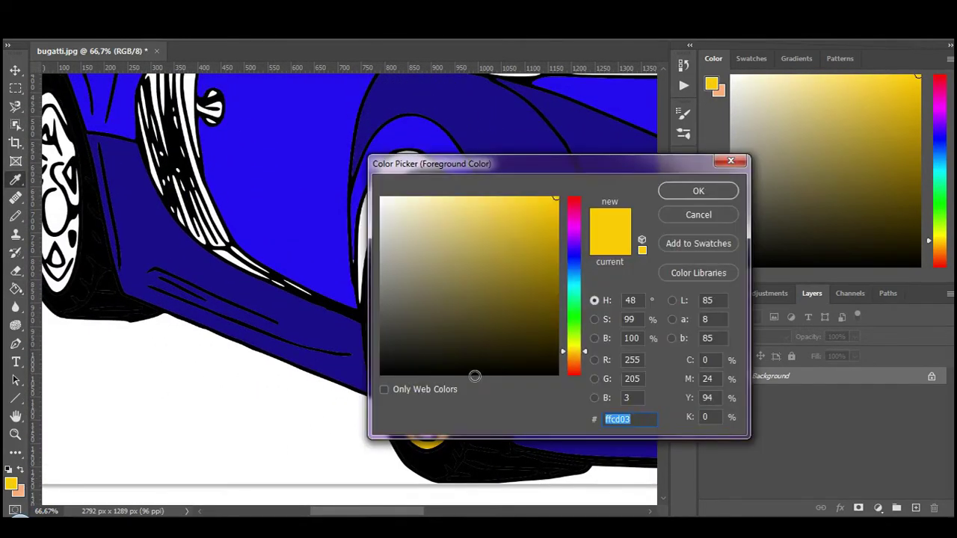
{"action": "left_click", "coordinate": [734, 163]}
{"action": "left_click", "coordinate": [71, 225]}
Step: Set the foreground back to black 000000; try a wheel-hub fill and undo it
{"action": "scroll", "coordinate": [187, 281], "scroll_direction": "up", "scroll_amount": 1}
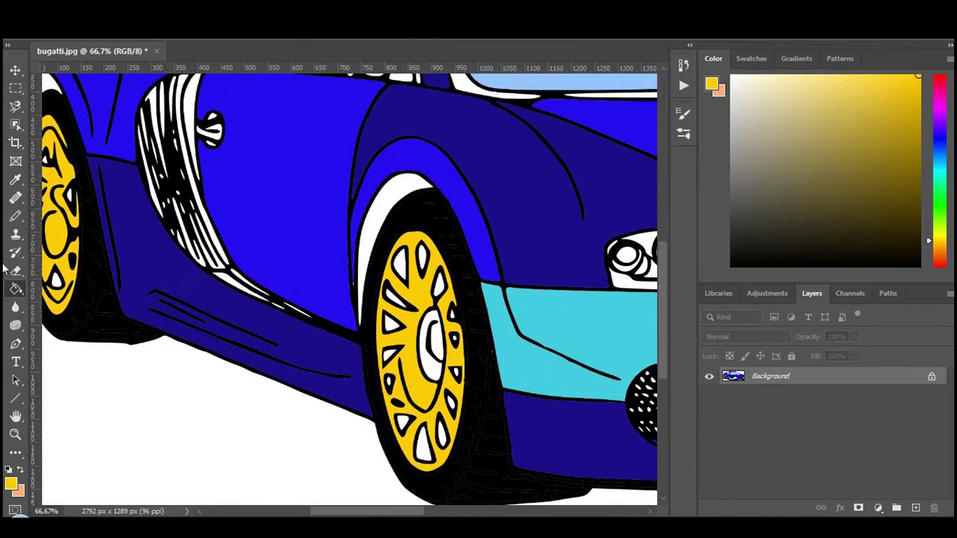
{"action": "left_click", "coordinate": [12, 484]}
{"action": "type", "text": "000000"}
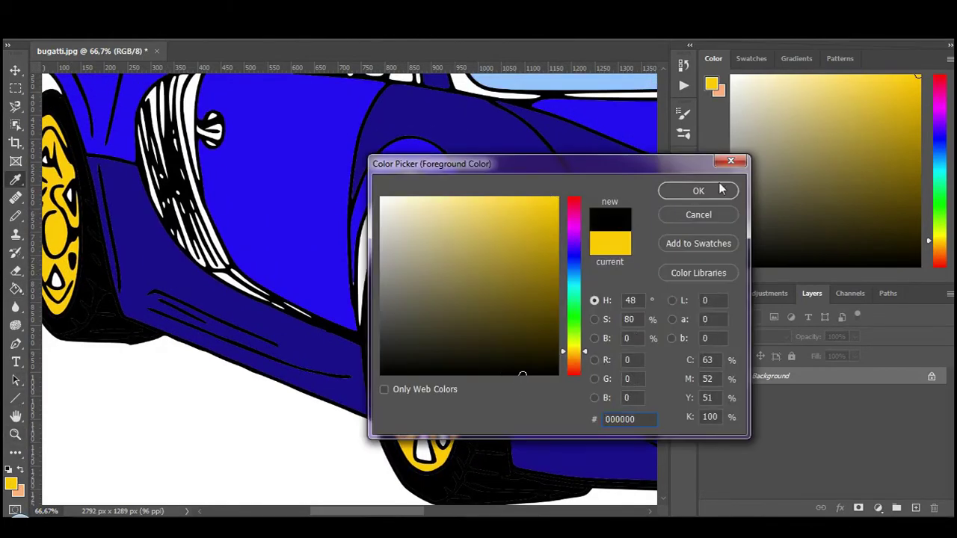
{"action": "left_click", "coordinate": [724, 188]}
{"action": "left_click", "coordinate": [443, 343]}
{"action": "key", "text": "ctrl+z"}
{"action": "key", "text": "ctrl+minus"}
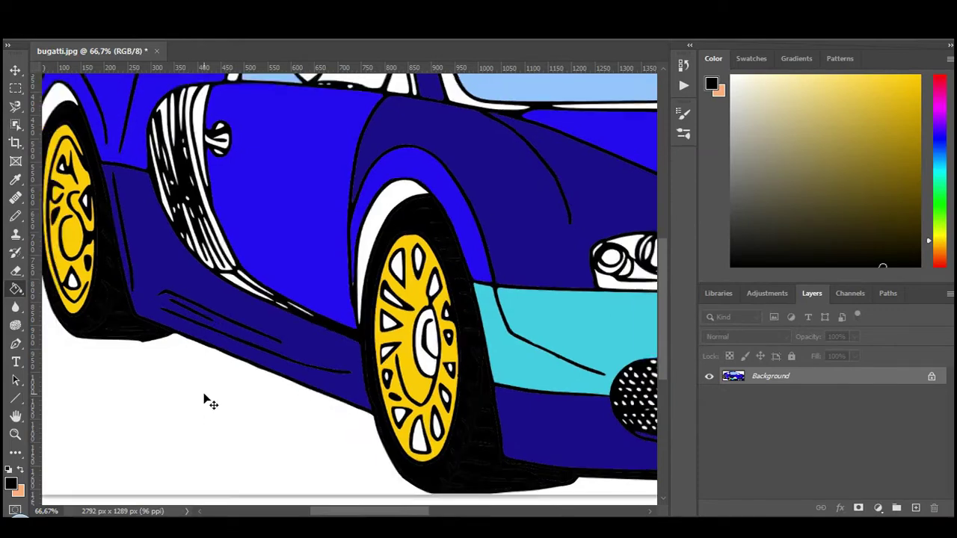
Step: Sample the windshield's light blue and fill the left headlight with it
{"action": "scroll", "coordinate": [212, 402], "scroll_direction": "up", "scroll_amount": 3}
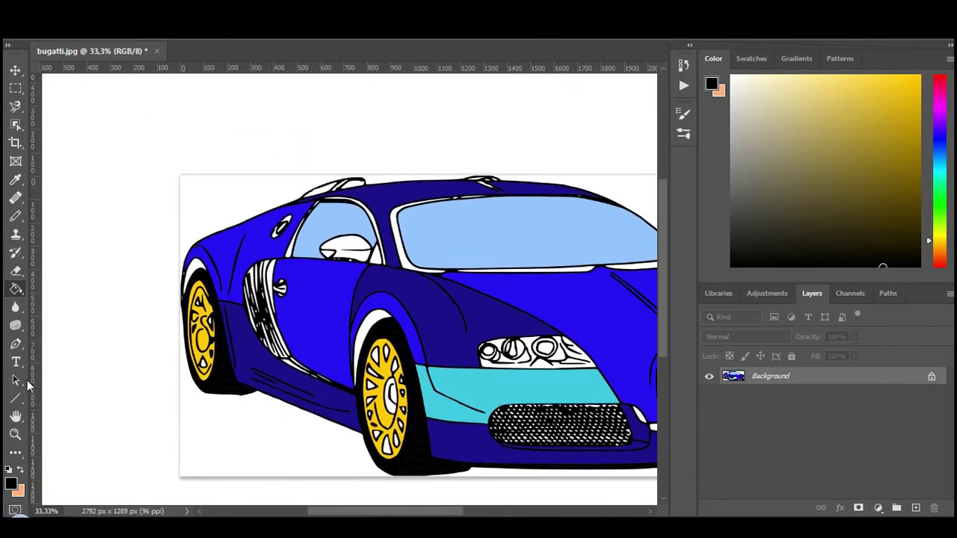
{"action": "left_click", "coordinate": [15, 180]}
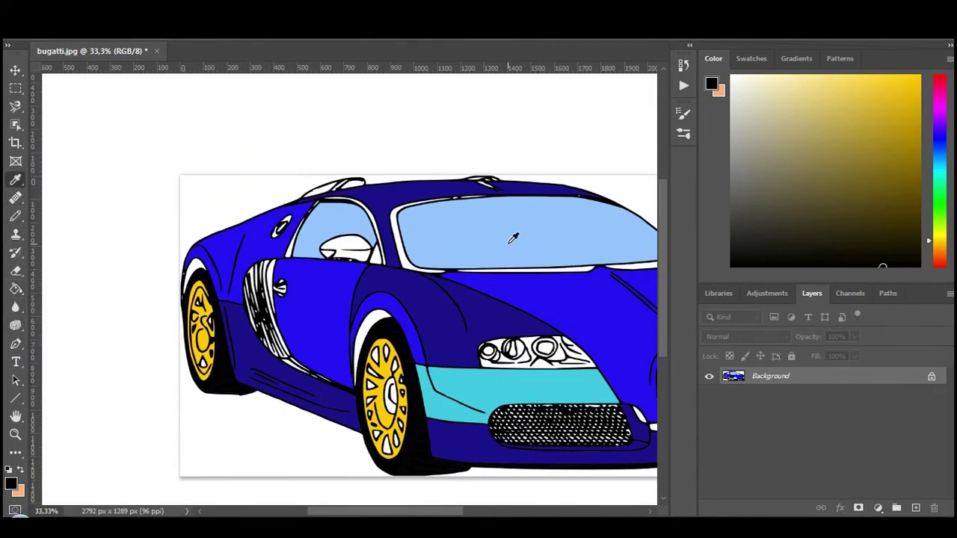
{"action": "left_click", "coordinate": [514, 238]}
{"action": "left_click", "coordinate": [15, 289]}
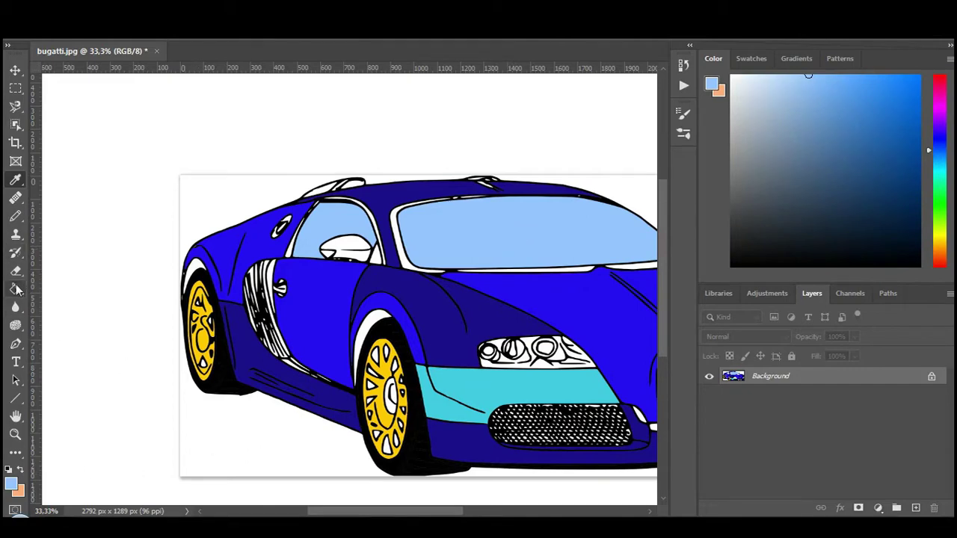
{"action": "left_click", "coordinate": [553, 367]}
Step: Fill all parts of the right headlight, including small white gaps, with the same light blue
{"action": "scroll", "coordinate": [575, 378], "scroll_direction": "down", "scroll_amount": 1}
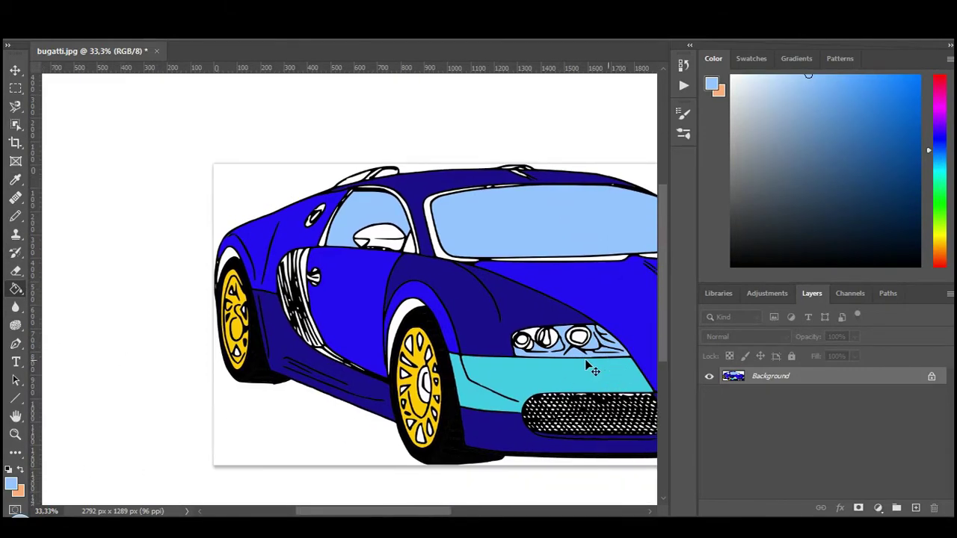
{"action": "scroll", "coordinate": [590, 366], "scroll_direction": "right", "scroll_amount": 5}
{"action": "left_click", "coordinate": [518, 323]}
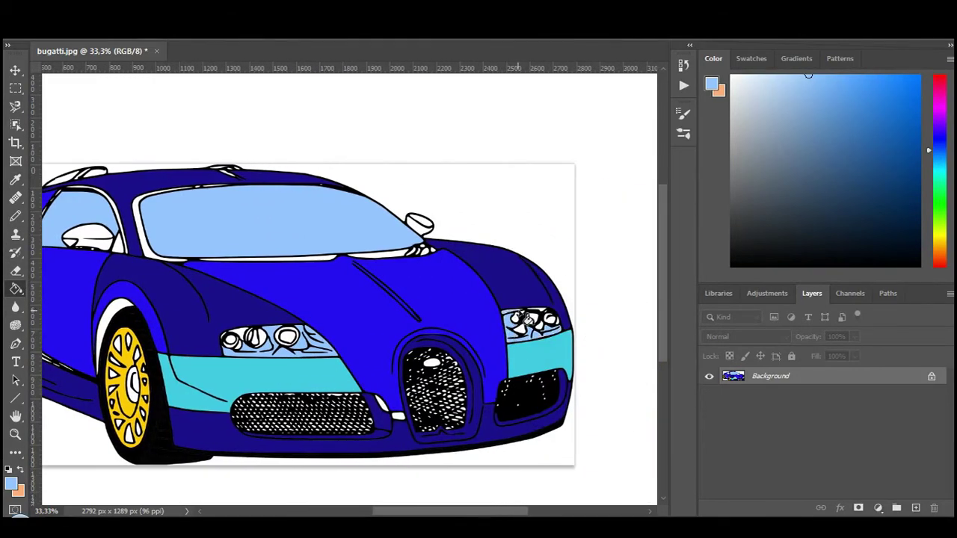
{"action": "left_click", "coordinate": [550, 318]}
{"action": "left_click", "coordinate": [547, 337]}
{"action": "scroll", "coordinate": [418, 304], "scroll_direction": "left", "scroll_amount": 1}
{"action": "left_click", "coordinate": [12, 484]}
Step: Set the foreground colour to black 000000
{"action": "type", "text": "000000"}
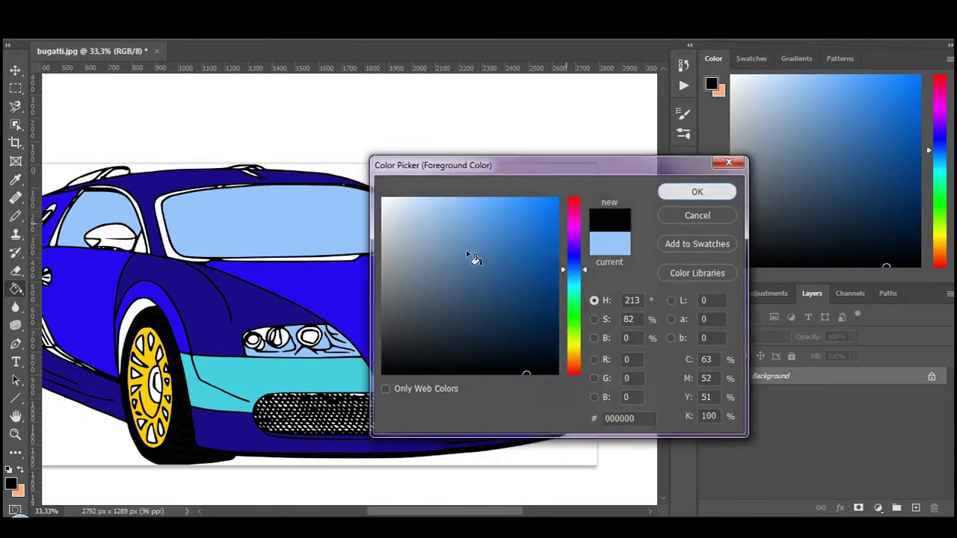
{"action": "key", "text": "Return"}
{"action": "scroll", "coordinate": [410, 263], "scroll_direction": "left", "scroll_amount": 3}
{"action": "scroll", "coordinate": [290, 333], "scroll_direction": "left", "scroll_amount": 3}
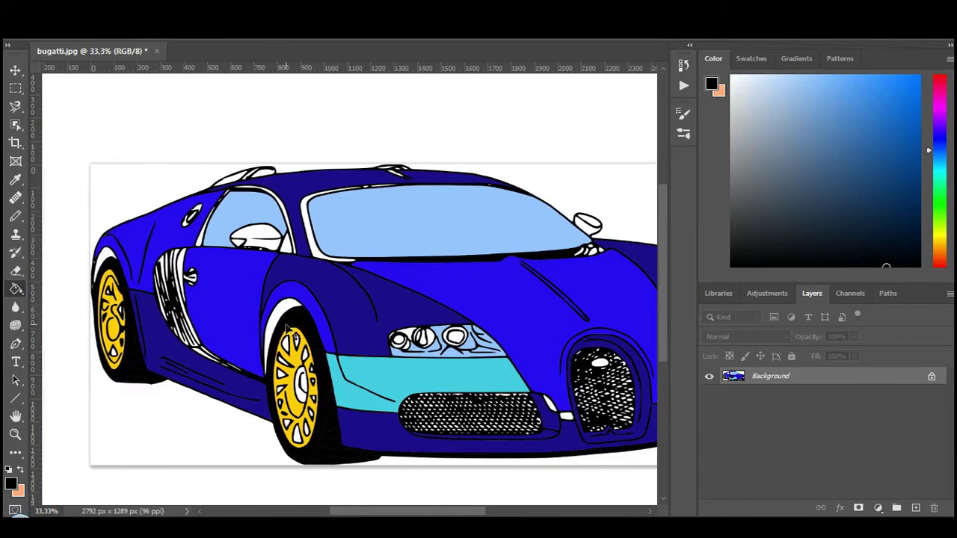
Step: Sample the body blue and fill the white shape inside the side window
{"action": "left_click", "coordinate": [15, 180]}
{"action": "left_click", "coordinate": [501, 277]}
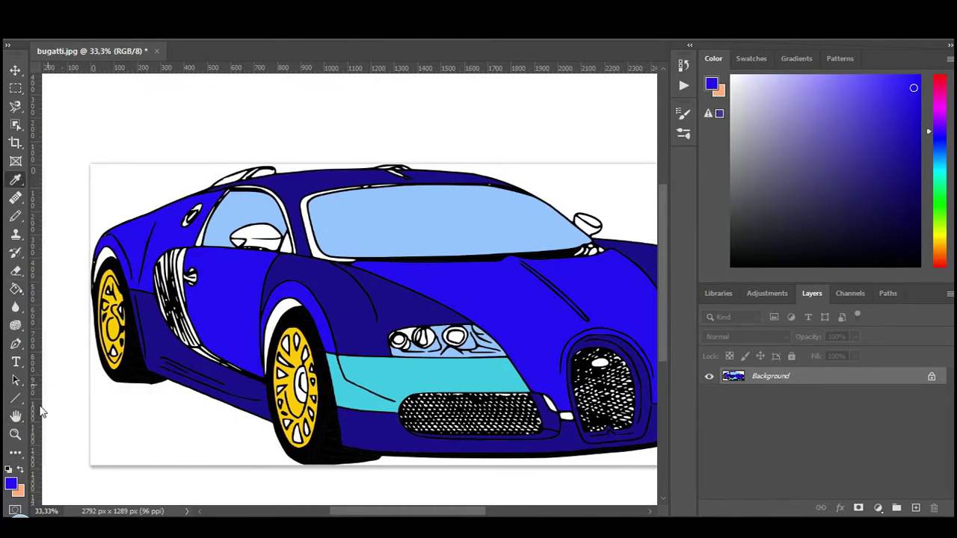
{"action": "left_click", "coordinate": [15, 288]}
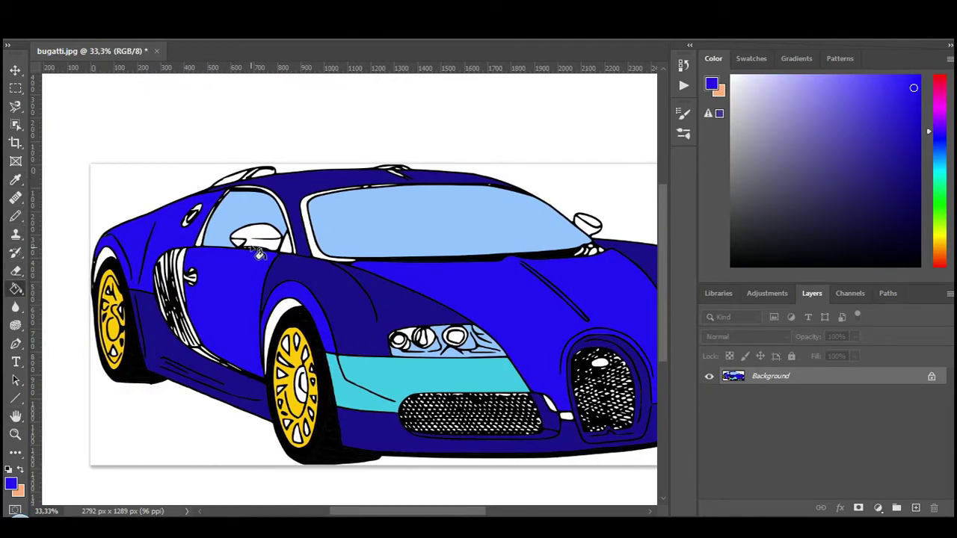
{"action": "left_click", "coordinate": [257, 243]}
Step: Make black the paint colour and fill the windshield trim, side-window trim and roof scoop
{"action": "left_click", "coordinate": [10, 483]}
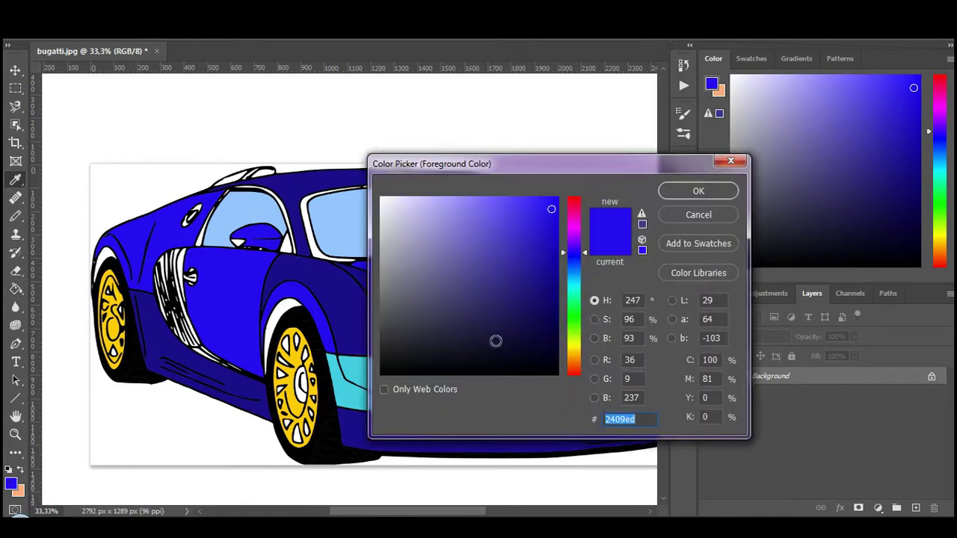
{"action": "left_click", "coordinate": [497, 378]}
{"action": "left_click", "coordinate": [698, 189]}
{"action": "left_click", "coordinate": [335, 257]}
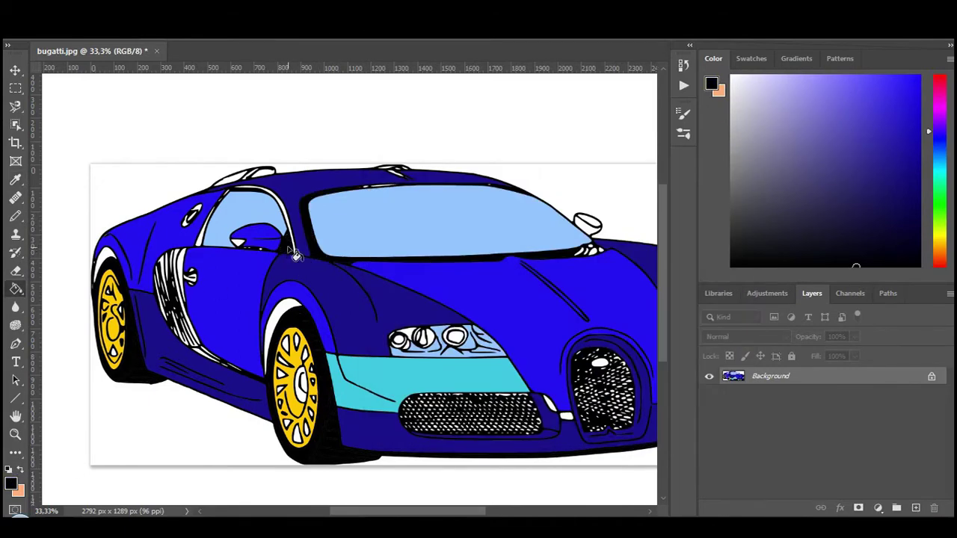
{"action": "left_click", "coordinate": [238, 188]}
{"action": "left_click", "coordinate": [252, 175]}
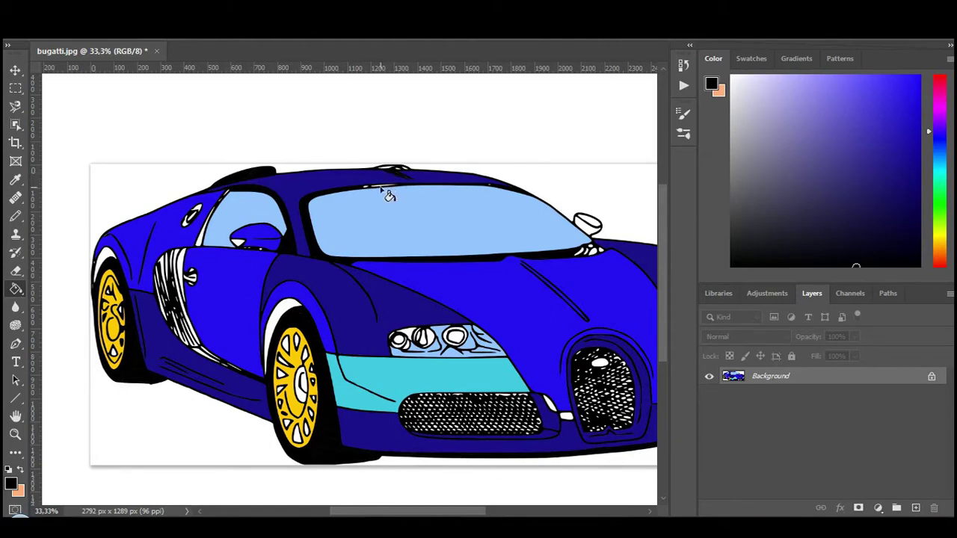
Step: Zoom to 50%, fill the windshield-top trim, and undo a wrong-coloured wheel-arch fill
{"action": "key", "text": "ctrl+plus"}
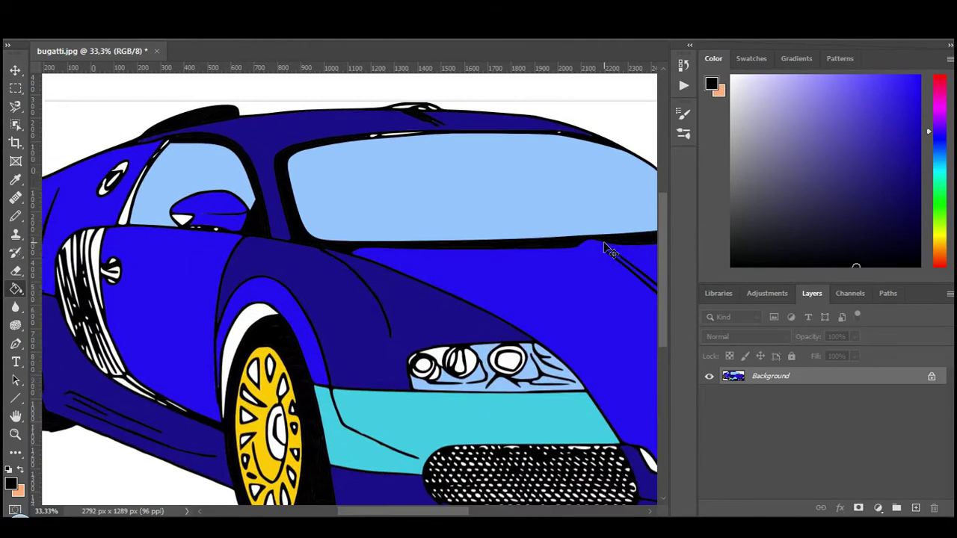
{"action": "scroll", "coordinate": [458, 175], "scroll_direction": "up", "scroll_amount": 2}
{"action": "left_click", "coordinate": [400, 193]}
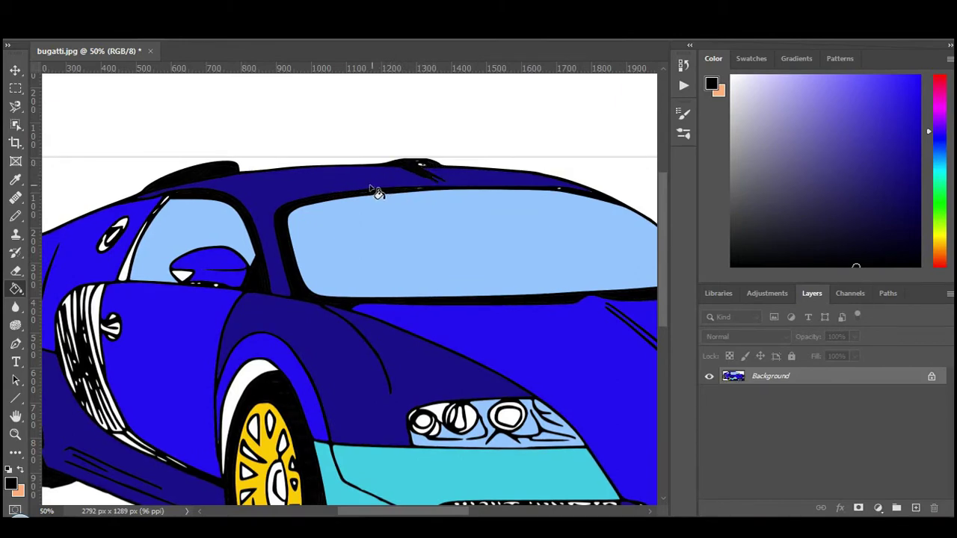
{"action": "left_click", "coordinate": [264, 377]}
{"action": "key", "text": "ctrl+z"}
Step: Sample the bright body blue and fill the band above the front wheel arch with it
{"action": "left_click", "coordinate": [15, 180]}
{"action": "left_click", "coordinate": [325, 355]}
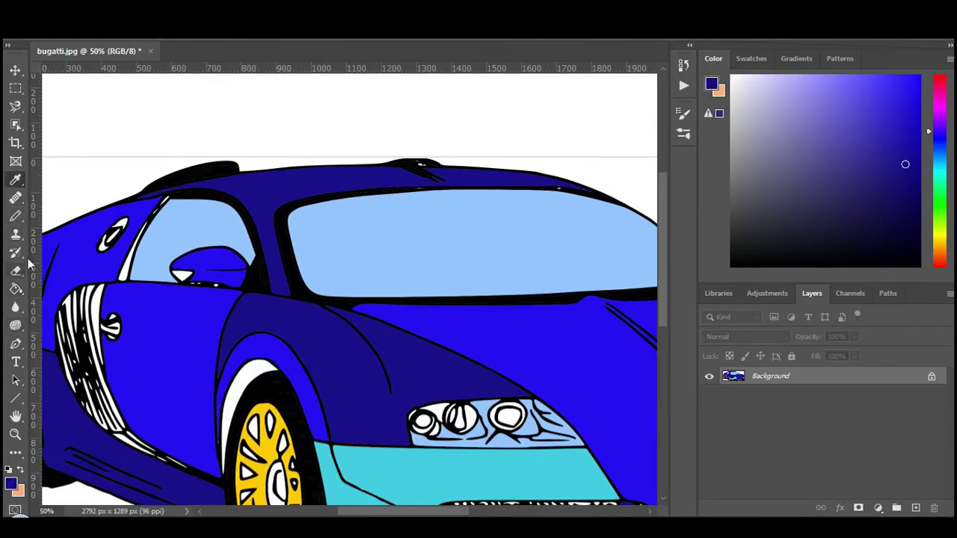
{"action": "left_click", "coordinate": [15, 288]}
{"action": "left_click", "coordinate": [241, 391]}
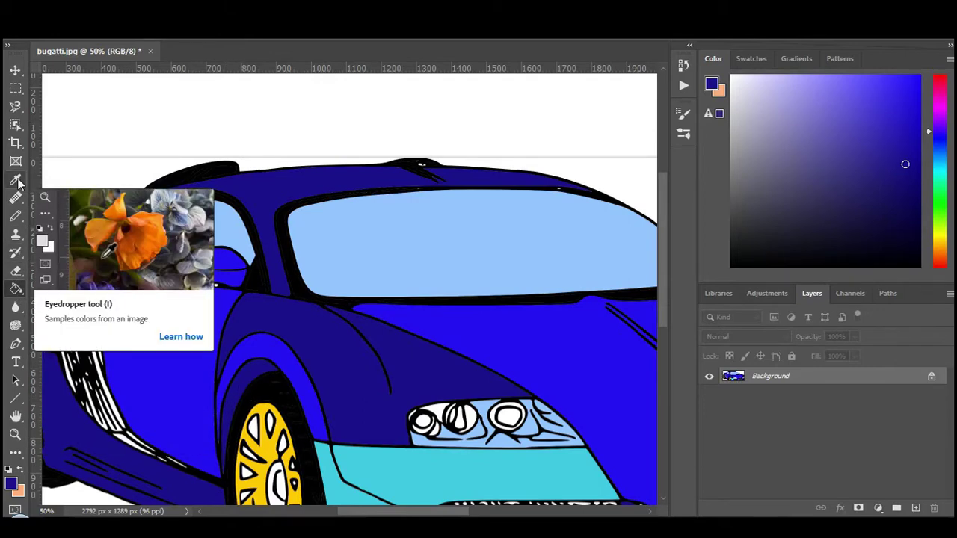
{"action": "left_click", "coordinate": [18, 182]}
{"action": "left_click", "coordinate": [250, 353]}
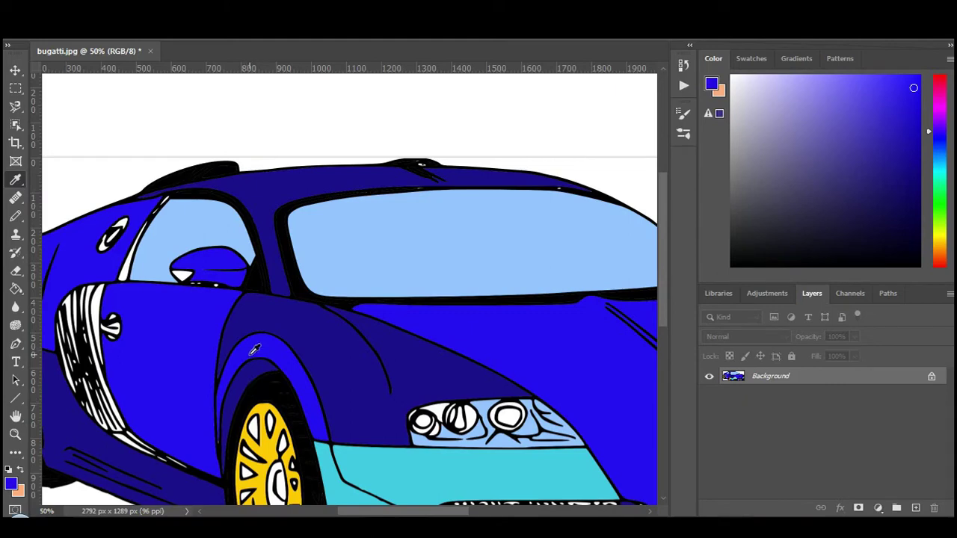
{"action": "key", "text": "g"}
{"action": "left_click", "coordinate": [248, 374]}
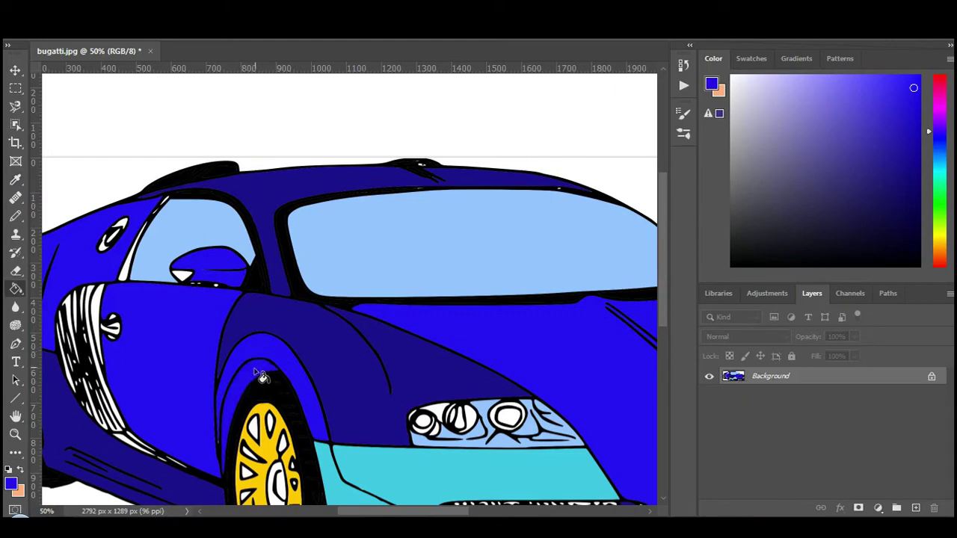
Step: Set the paint colour to near-black and zoom in closely on the side scoop
{"action": "scroll", "coordinate": [254, 374], "scroll_direction": "left", "scroll_amount": 3}
{"action": "scroll", "coordinate": [212, 367], "scroll_direction": "left", "scroll_amount": 2}
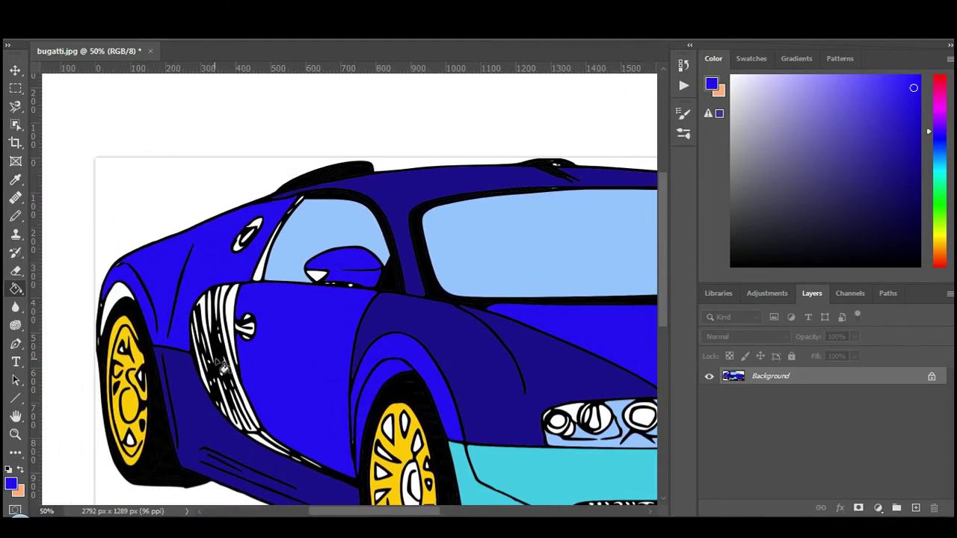
{"action": "left_click", "coordinate": [10, 484]}
{"action": "left_click", "coordinate": [407, 373]}
{"action": "left_click", "coordinate": [698, 191]}
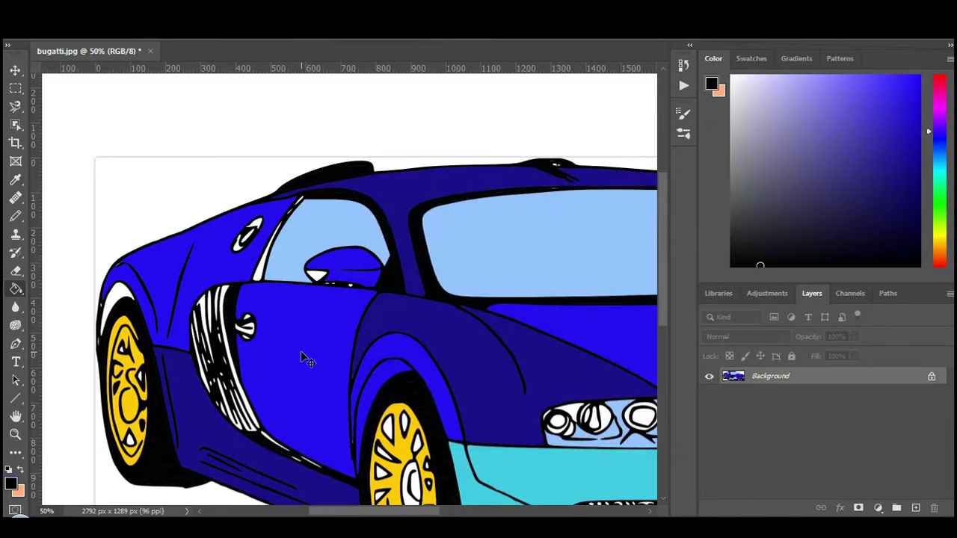
{"action": "key", "text": "ctrl+plus"}
{"action": "key", "text": "ctrl+plus"}
{"action": "key", "text": "ctrl+plus"}
{"action": "scroll", "coordinate": [202, 351], "scroll_direction": "down", "scroll_amount": 2}
{"action": "scroll", "coordinate": [202, 356], "scroll_direction": "left", "scroll_amount": 5}
Step: Switch to the Brush tool with a 21 px brush size
{"action": "scroll", "coordinate": [181, 341], "scroll_direction": "left", "scroll_amount": 2}
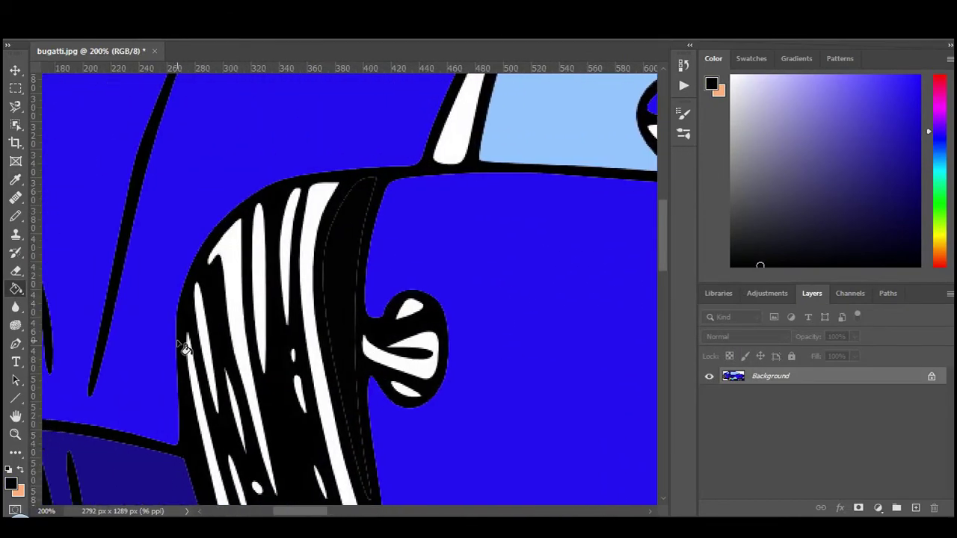
{"action": "key", "text": "p"}
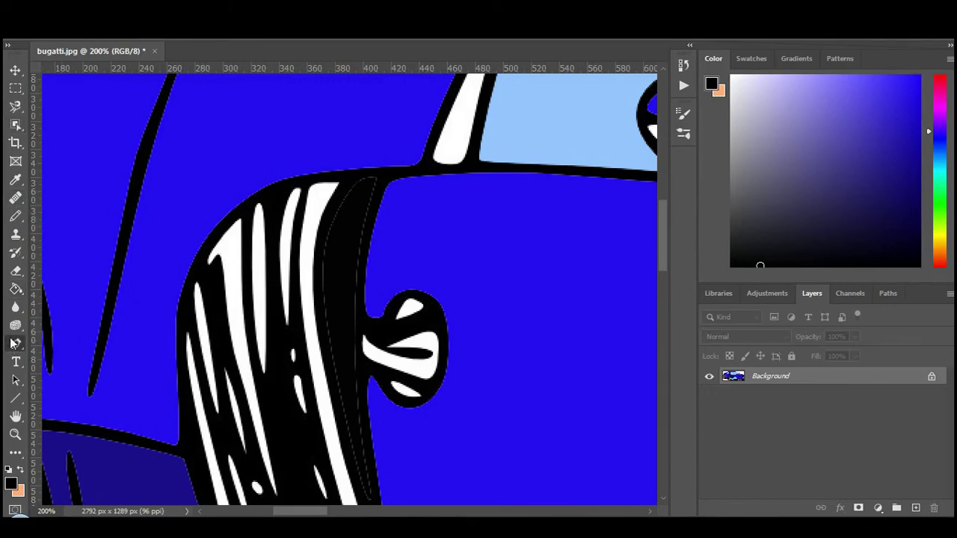
{"action": "left_click", "coordinate": [20, 218]}
{"action": "left_click", "coordinate": [41, 33]}
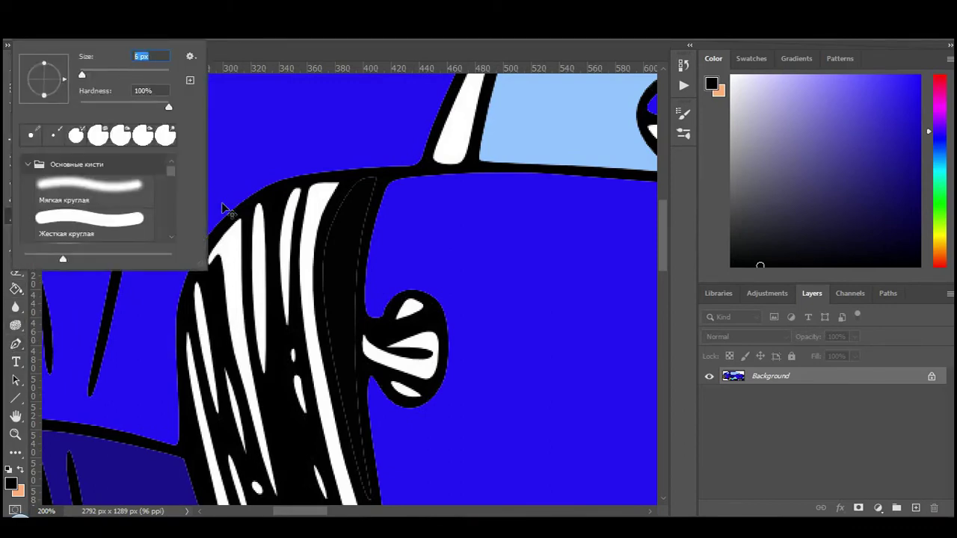
{"action": "type", "text": "21"}
{"action": "key", "text": "Return"}
Step: Paint black over the side scoop's white stripes until it is nearly solid black
{"action": "mouse_move", "coordinate": [269, 314]}
{"action": "left_mouse_down"}
{"action": "mouse_move", "coordinate": [267, 267]}
{"action": "mouse_move", "coordinate": [324, 207]}
{"action": "mouse_move", "coordinate": [270, 232]}
{"action": "mouse_move", "coordinate": [231, 271]}
{"action": "mouse_move", "coordinate": [213, 336]}
{"action": "mouse_move", "coordinate": [214, 431]}
{"action": "left_mouse_up"}
{"action": "scroll", "coordinate": [224, 359], "scroll_direction": "right", "scroll_amount": 2}
{"action": "left_click_drag", "start_coordinate": [236, 299], "coordinate": [241, 455]}
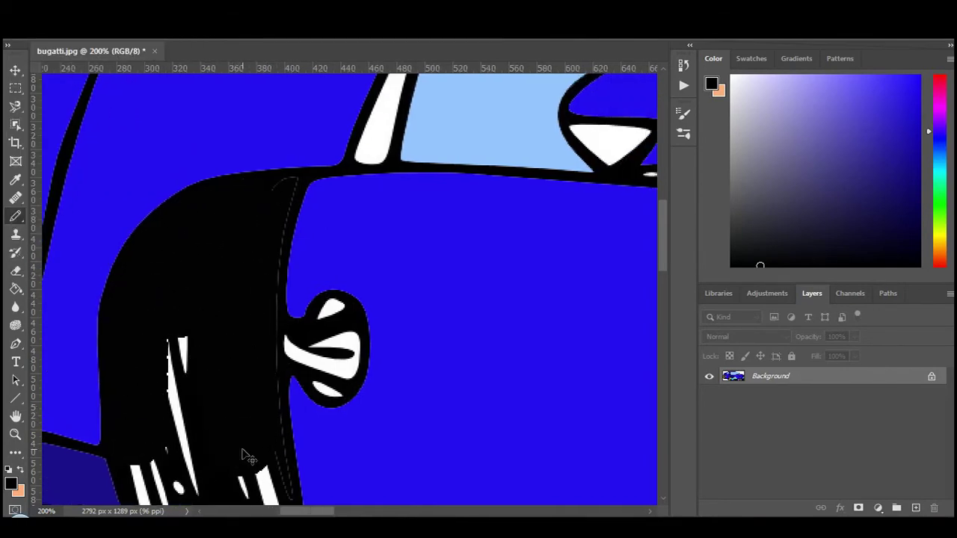
{"action": "key", "text": "ctrl+minus"}
{"action": "mouse_move", "coordinate": [273, 367]}
{"action": "left_mouse_down"}
{"action": "mouse_move", "coordinate": [300, 383]}
{"action": "mouse_move", "coordinate": [318, 471]}
{"action": "left_mouse_up"}
{"action": "key", "text": "ctrl+minus"}
{"action": "mouse_move", "coordinate": [335, 417]}
{"action": "left_mouse_down"}
{"action": "mouse_move", "coordinate": [352, 441]}
{"action": "mouse_move", "coordinate": [333, 402]}
{"action": "left_mouse_up"}
{"action": "mouse_move", "coordinate": [308, 354]}
{"action": "left_mouse_down"}
{"action": "mouse_move", "coordinate": [282, 348]}
{"action": "mouse_move", "coordinate": [335, 436]}
{"action": "left_mouse_up"}
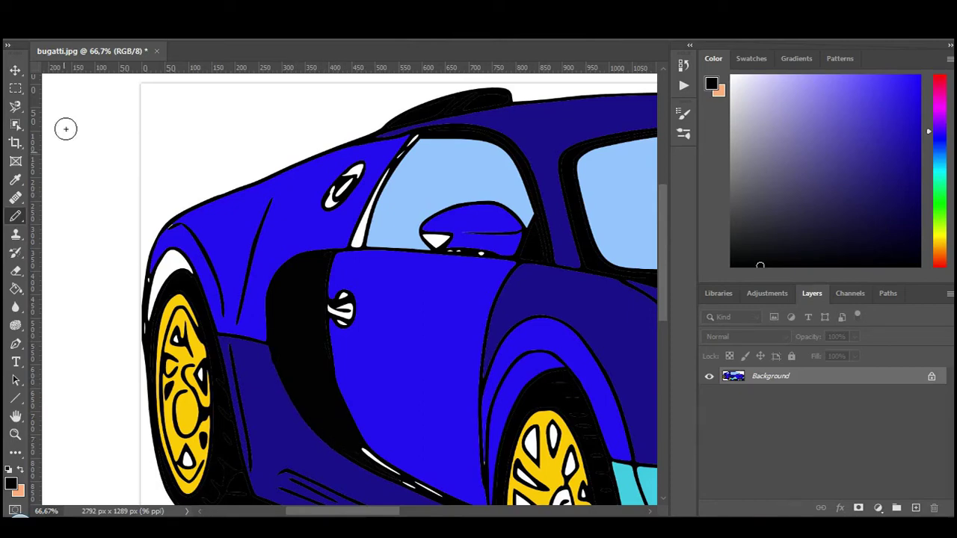
Step: Set the brush size to 15 px
{"action": "left_click", "coordinate": [73, 39]}
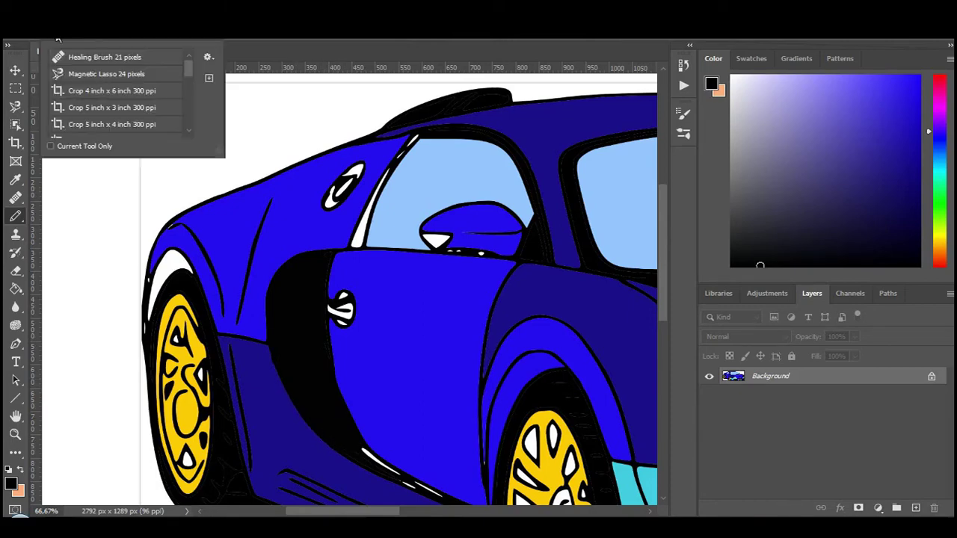
{"action": "left_click", "coordinate": [102, 39]}
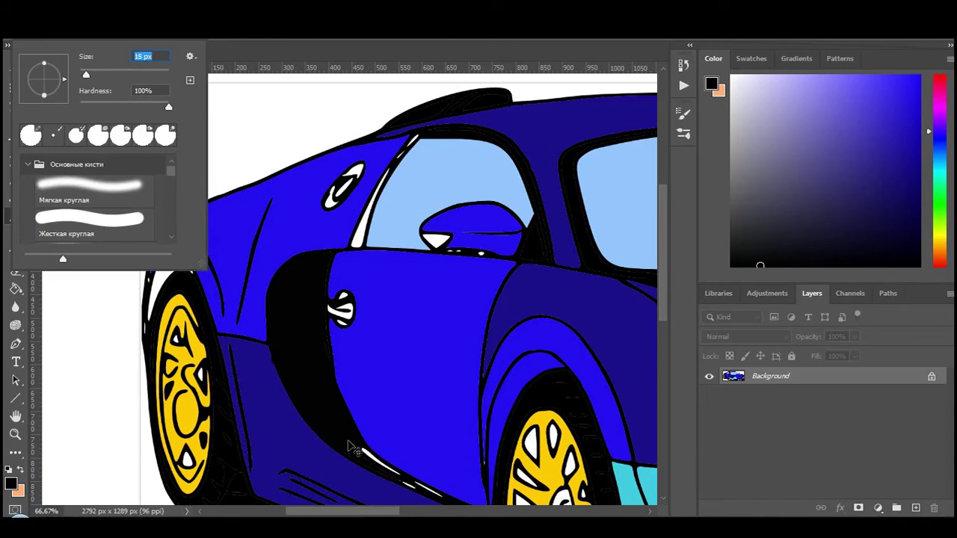
{"action": "key", "text": "Return"}
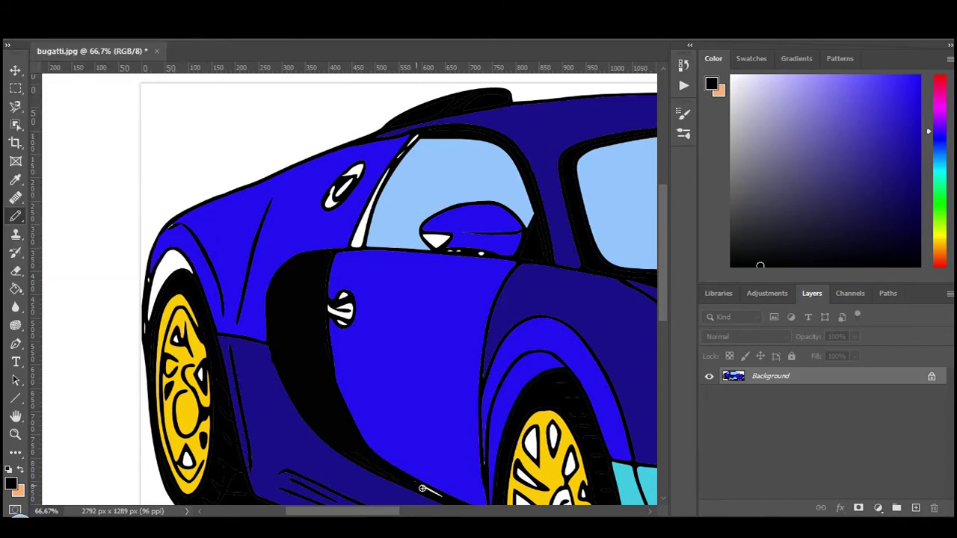
{"action": "scroll", "coordinate": [415, 483], "scroll_direction": "right", "scroll_amount": 1}
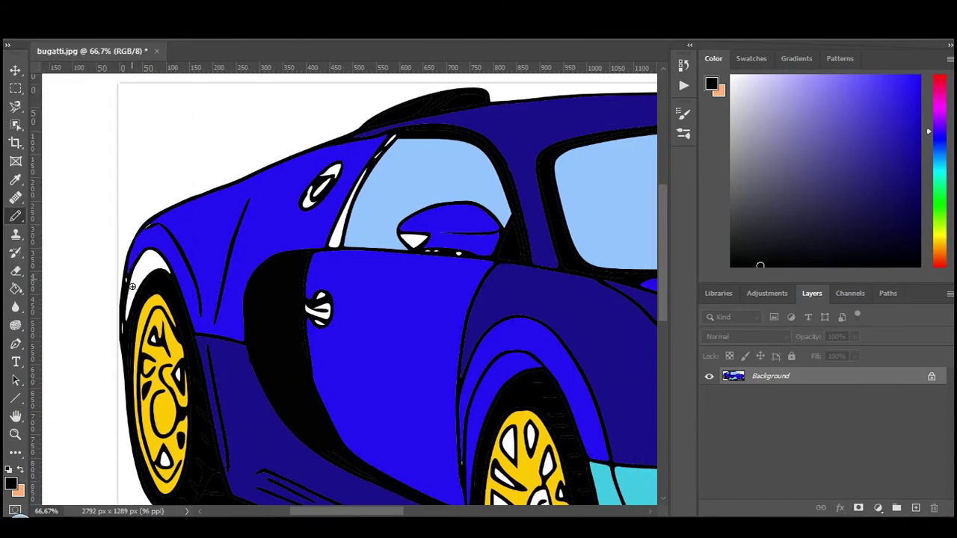
{"action": "scroll", "coordinate": [187, 161], "scroll_direction": "down", "scroll_amount": 2}
Step: Undo an accidental black fill on the front fender and sample the car's bright blue
{"action": "key", "text": "l"}
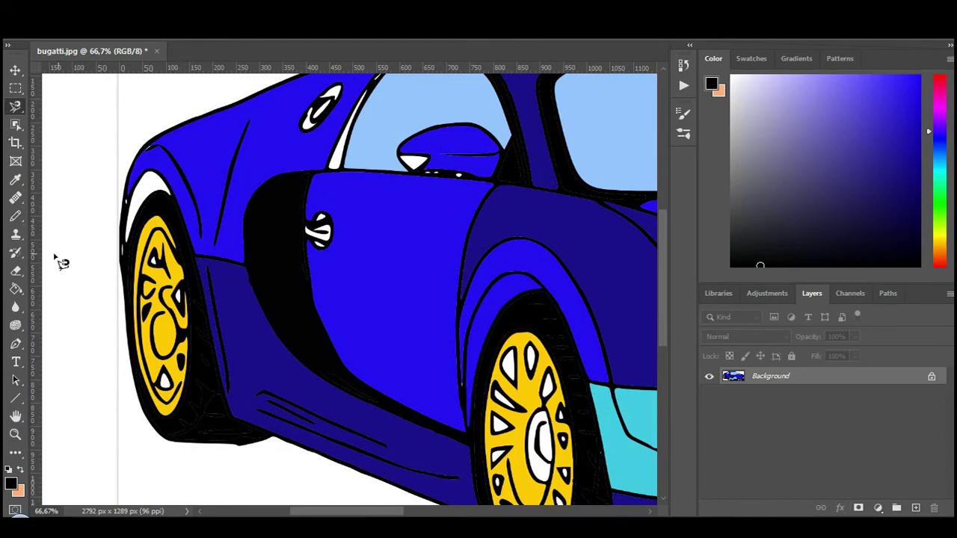
{"action": "key", "text": "g"}
{"action": "key", "text": "i"}
{"action": "key", "text": "g"}
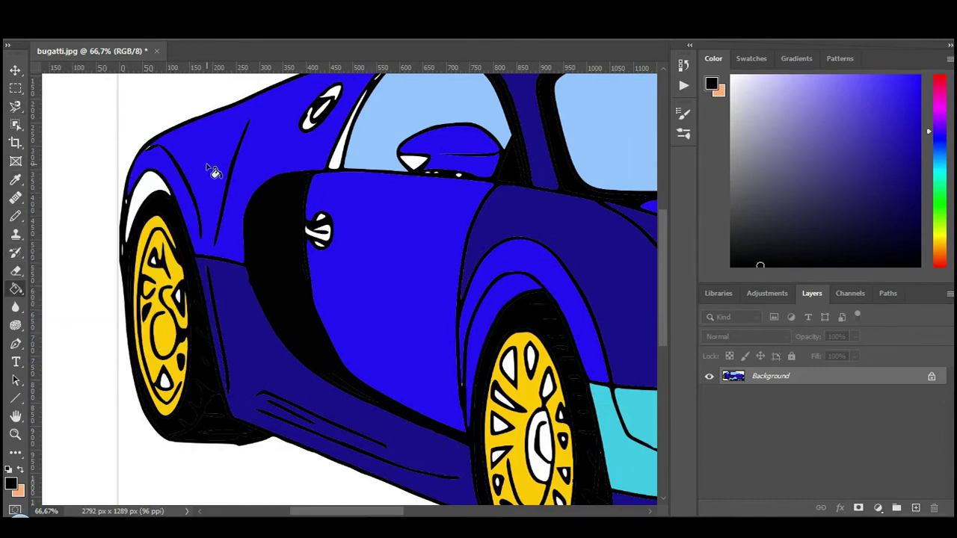
{"action": "left_click", "coordinate": [210, 172]}
{"action": "key", "text": "ctrl+z"}
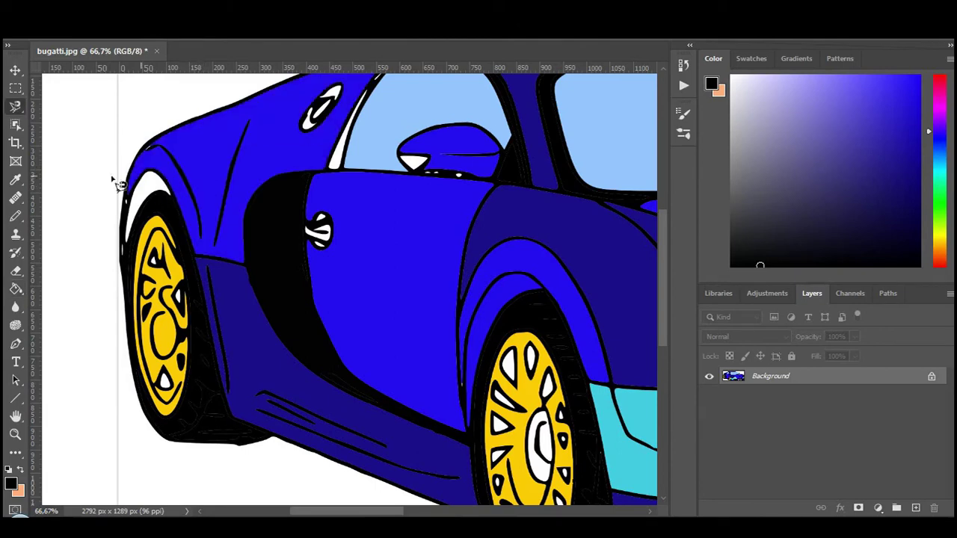
{"action": "key", "text": "i"}
{"action": "left_click", "coordinate": [207, 172]}
Step: Set the paint colour to black and fill the white A-pillar stripe with it
{"action": "key", "text": "g"}
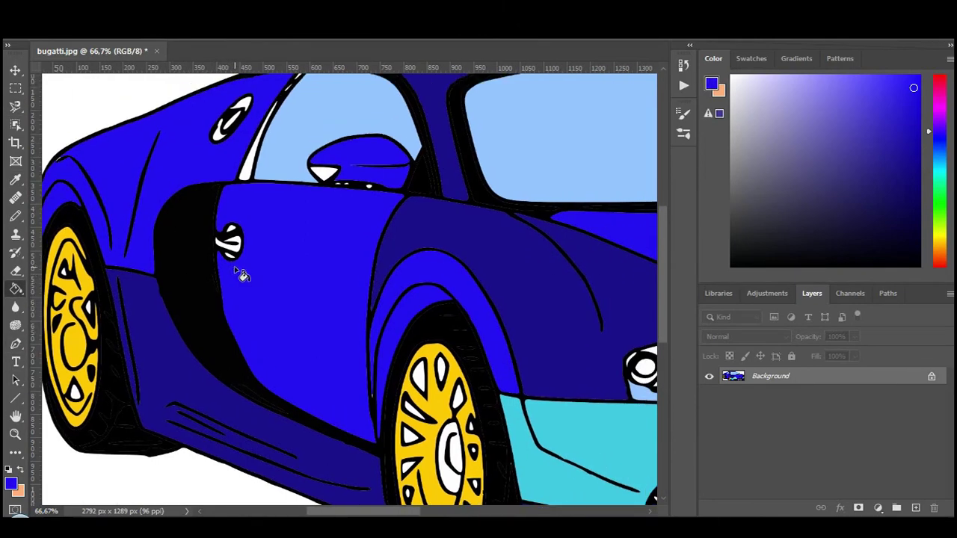
{"action": "scroll", "coordinate": [242, 273], "scroll_direction": "up", "scroll_amount": 3}
{"action": "left_click", "coordinate": [10, 484]}
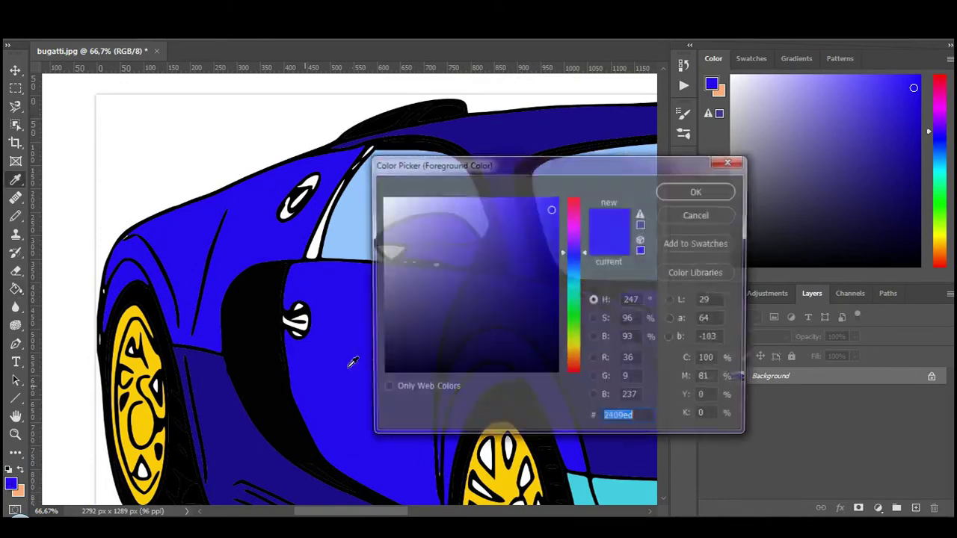
{"action": "left_click", "coordinate": [406, 377]}
{"action": "key", "text": "Return"}
{"action": "left_click", "coordinate": [317, 243]}
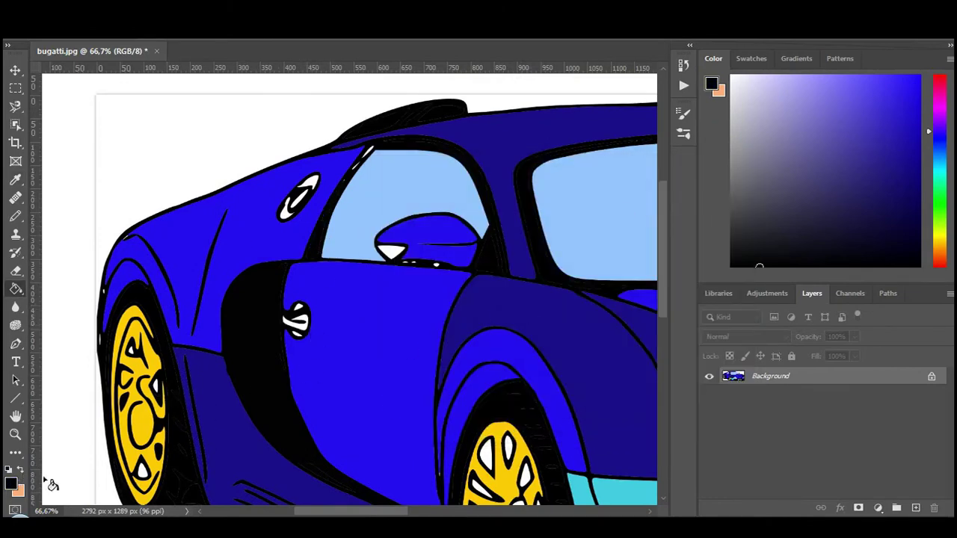
Step: Sample the car's dark blue and fill the door handle's white areas with it
{"action": "left_click", "coordinate": [16, 183]}
{"action": "left_click", "coordinate": [622, 333]}
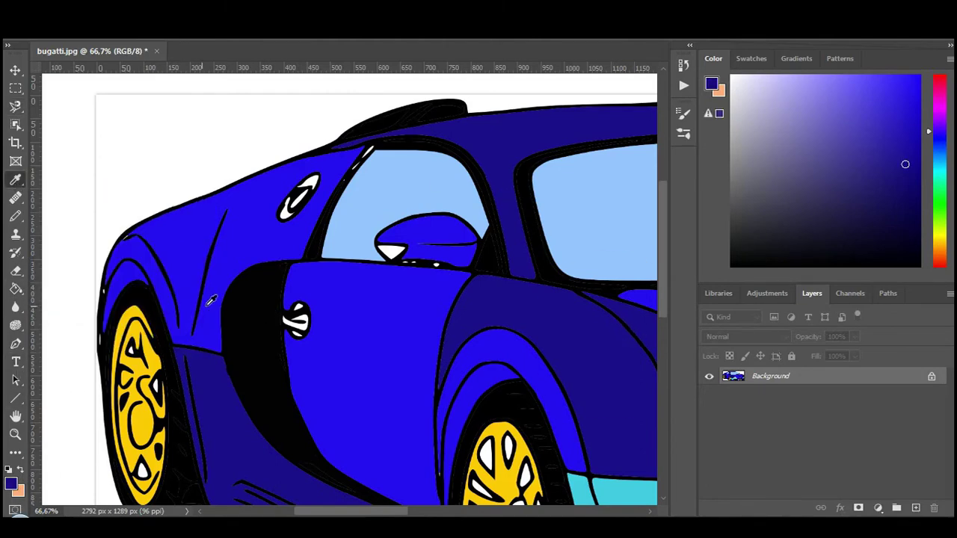
{"action": "key", "text": "g"}
{"action": "left_click", "coordinate": [299, 329]}
{"action": "scroll", "coordinate": [329, 332], "scroll_direction": "left", "scroll_amount": 1}
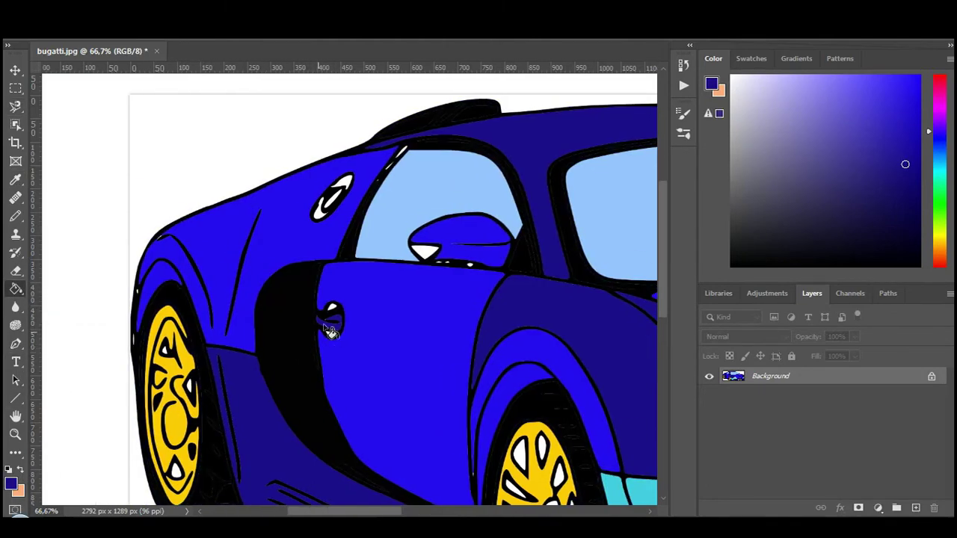
{"action": "left_click", "coordinate": [332, 329]}
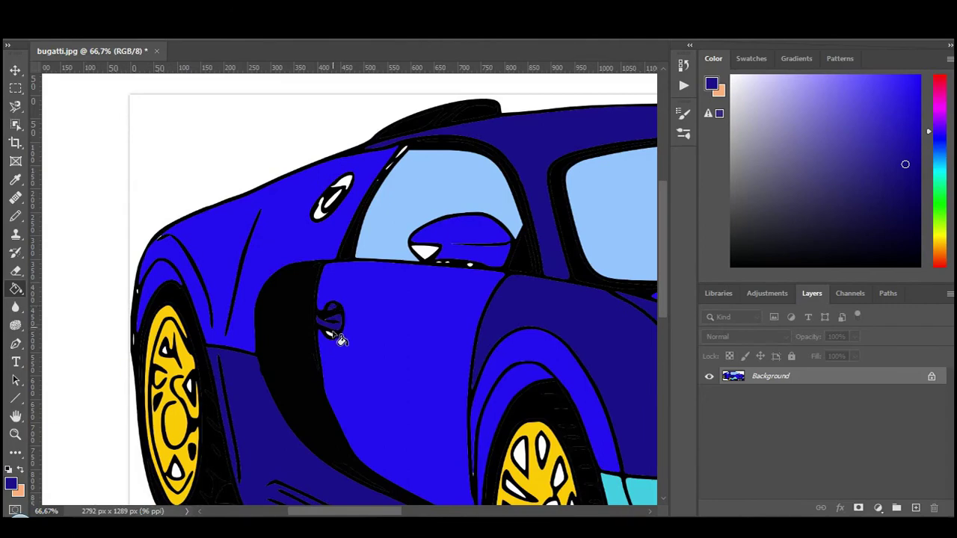
Step: Pick a bright orange paint colour and fill the white triangle under the mirror
{"action": "left_click", "coordinate": [12, 483]}
{"action": "left_click_drag", "start_coordinate": [573, 252], "coordinate": [586, 359]}
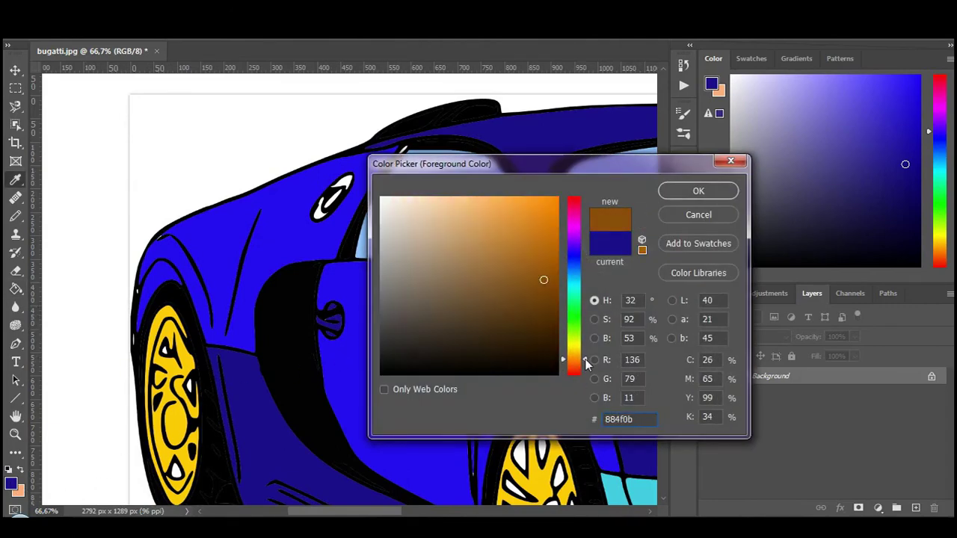
{"action": "left_click_drag", "start_coordinate": [544, 258], "coordinate": [538, 205]}
{"action": "left_click", "coordinate": [673, 191]}
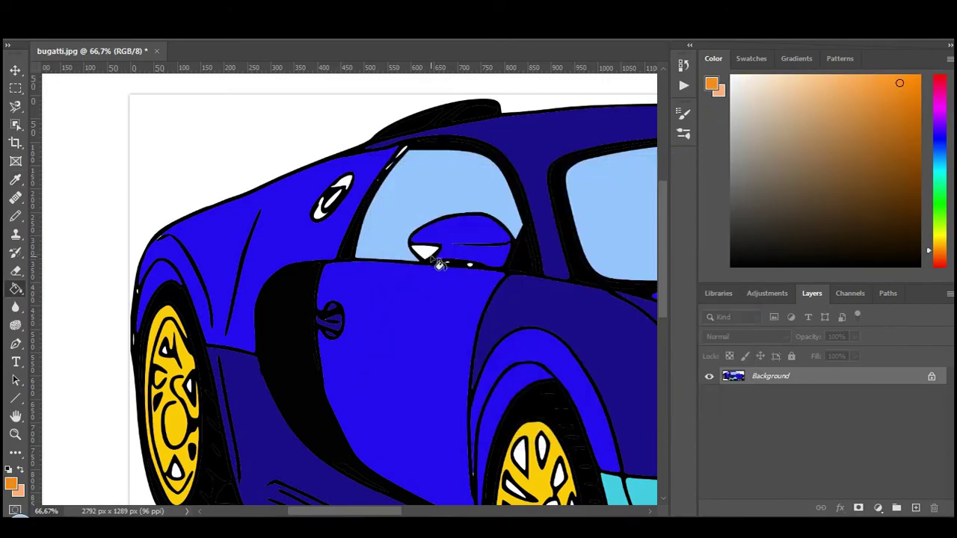
{"action": "left_click", "coordinate": [435, 259]}
{"action": "scroll", "coordinate": [478, 247], "scroll_direction": "right", "scroll_amount": 3}
{"action": "scroll", "coordinate": [485, 269], "scroll_direction": "right", "scroll_amount": 5}
{"action": "scroll", "coordinate": [497, 290], "scroll_direction": "right", "scroll_amount": 2}
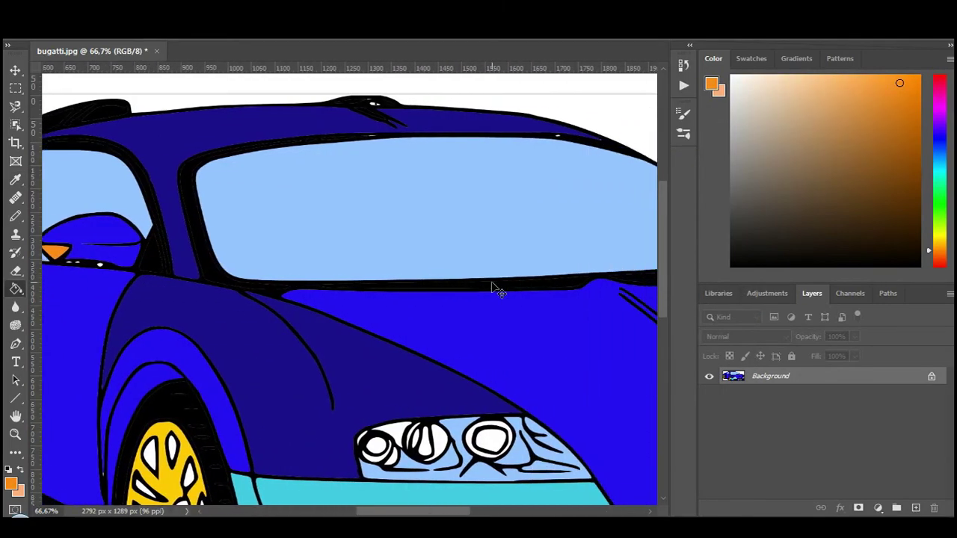
{"action": "scroll", "coordinate": [497, 290], "scroll_direction": "down", "scroll_amount": 2}
{"action": "scroll", "coordinate": [497, 290], "scroll_direction": "down", "scroll_amount": 2}
{"action": "scroll", "coordinate": [471, 441], "scroll_direction": "up", "scroll_amount": 1}
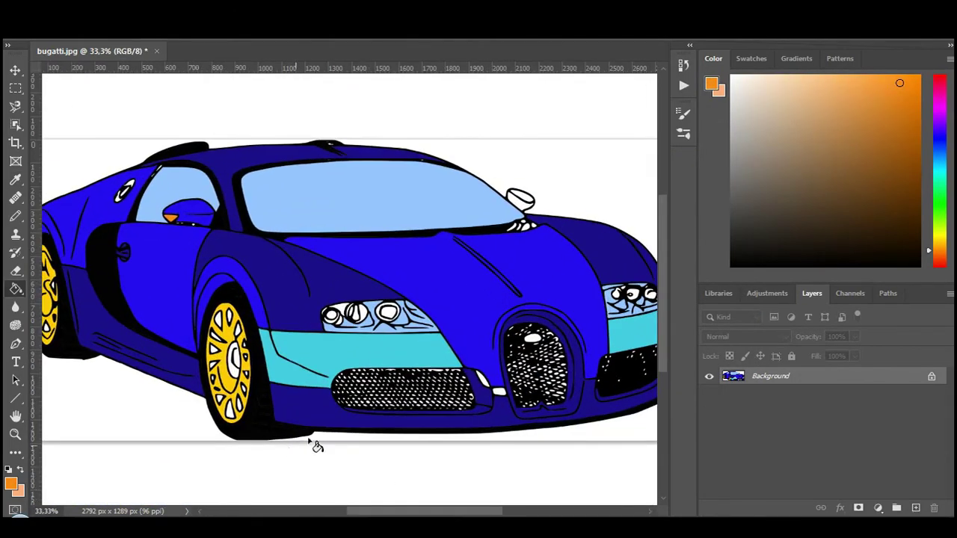
Step: Sample the dark blue and fill the white spot beside the front grille
{"action": "key", "text": "i"}
{"action": "left_click", "coordinate": [507, 421]}
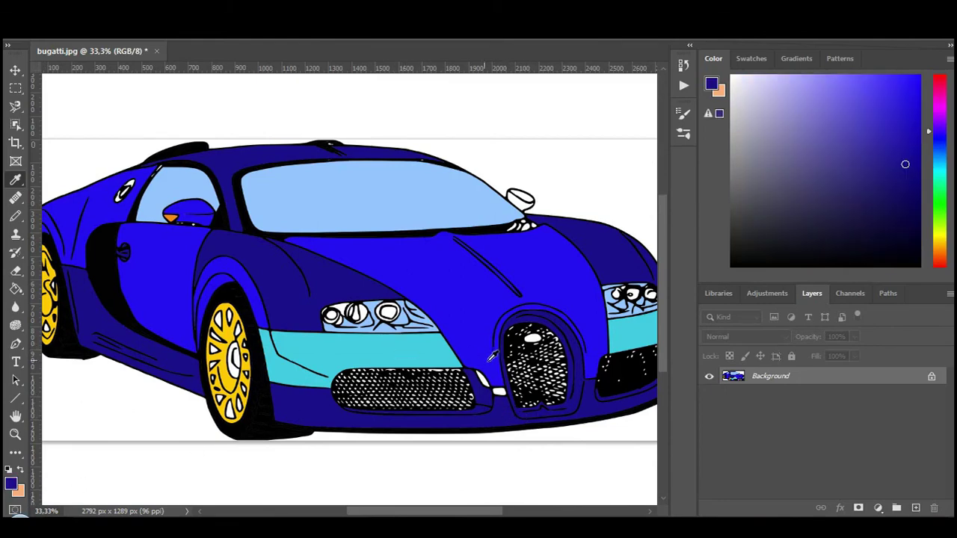
{"action": "key", "text": "g"}
{"action": "left_click", "coordinate": [492, 388]}
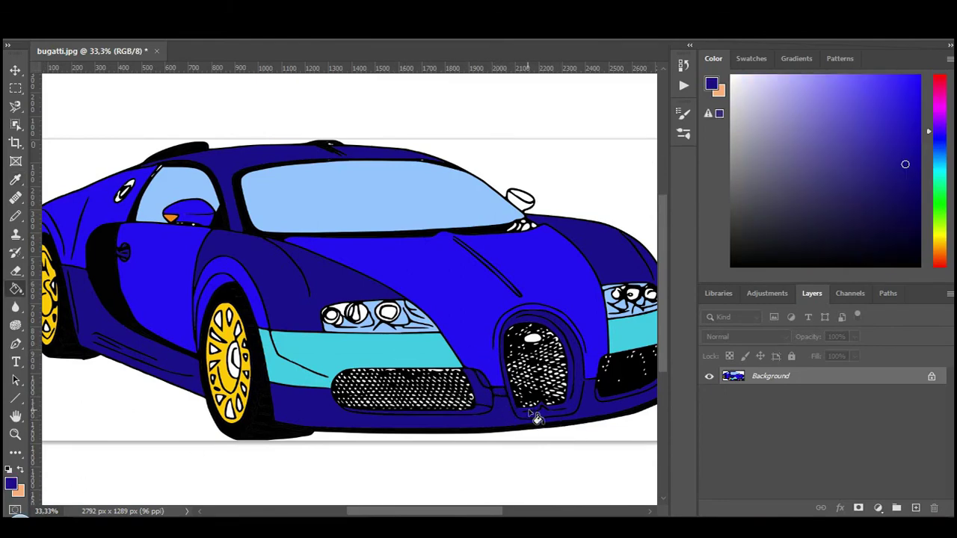
Step: Set black as the colour, then fill the far side mirror with the bright body blue
{"action": "left_click", "coordinate": [10, 485]}
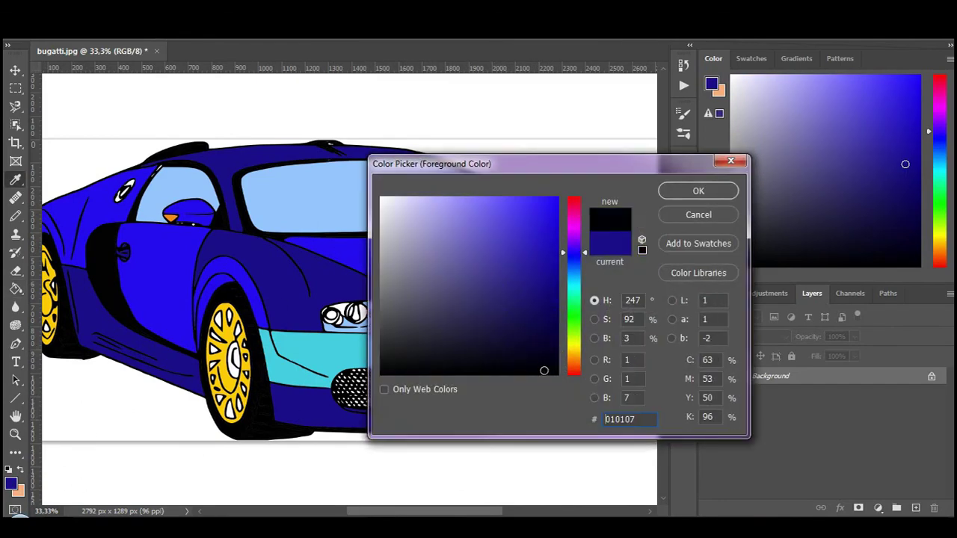
{"action": "left_click", "coordinate": [544, 374]}
{"action": "key", "text": "Return"}
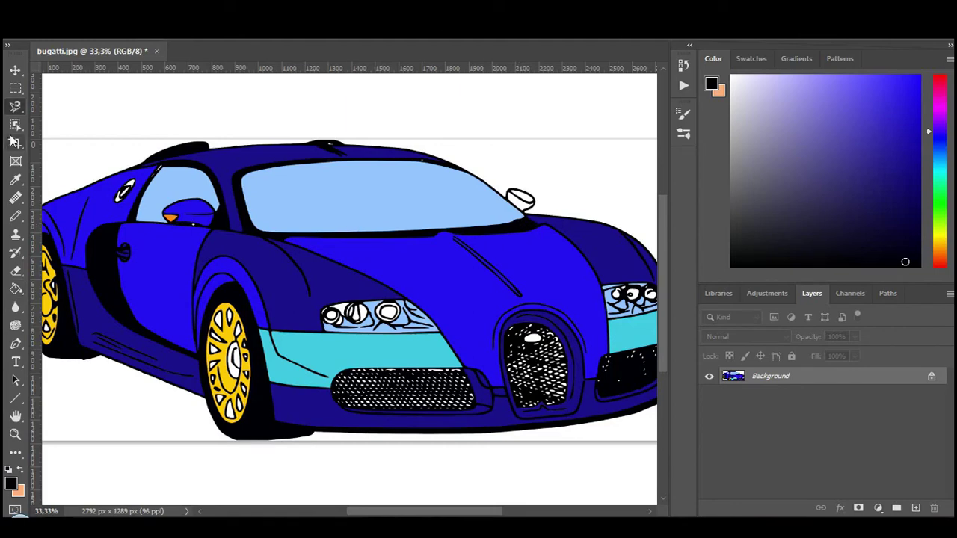
{"action": "left_click", "coordinate": [527, 228], "text": "alt"}
{"action": "left_click", "coordinate": [523, 199]}
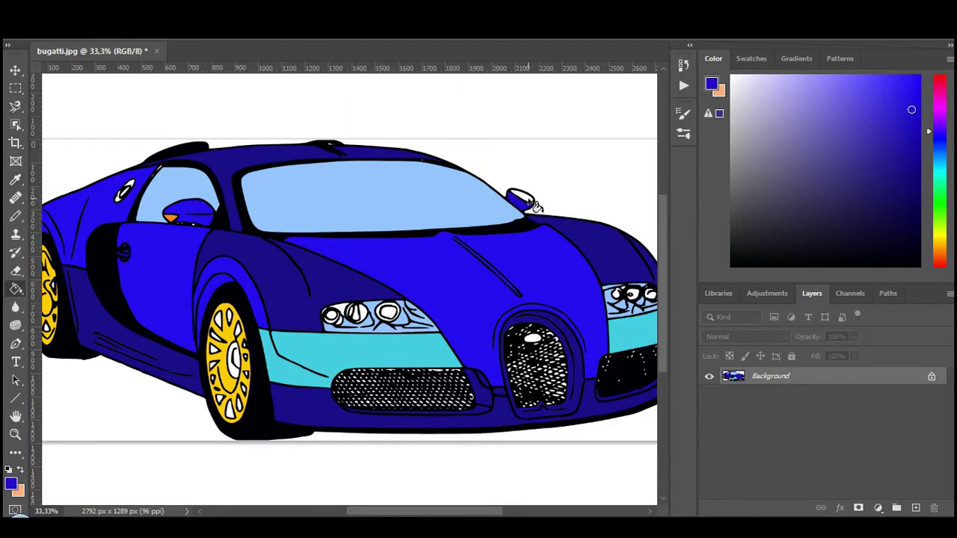
{"action": "scroll", "coordinate": [523, 304], "scroll_direction": "down", "scroll_amount": 1}
{"action": "scroll", "coordinate": [527, 308], "scroll_direction": "down", "scroll_amount": 1}
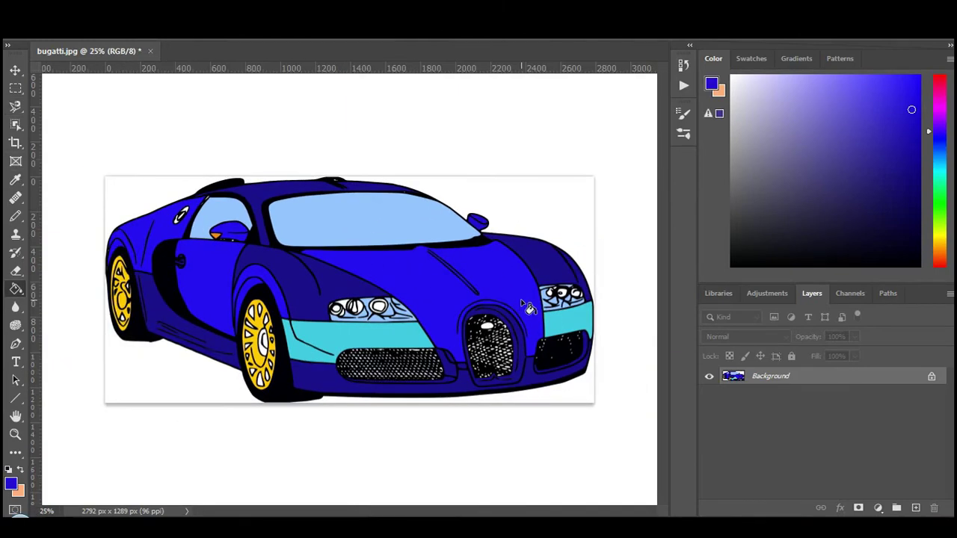
{"action": "left_click", "coordinate": [13, 217]}
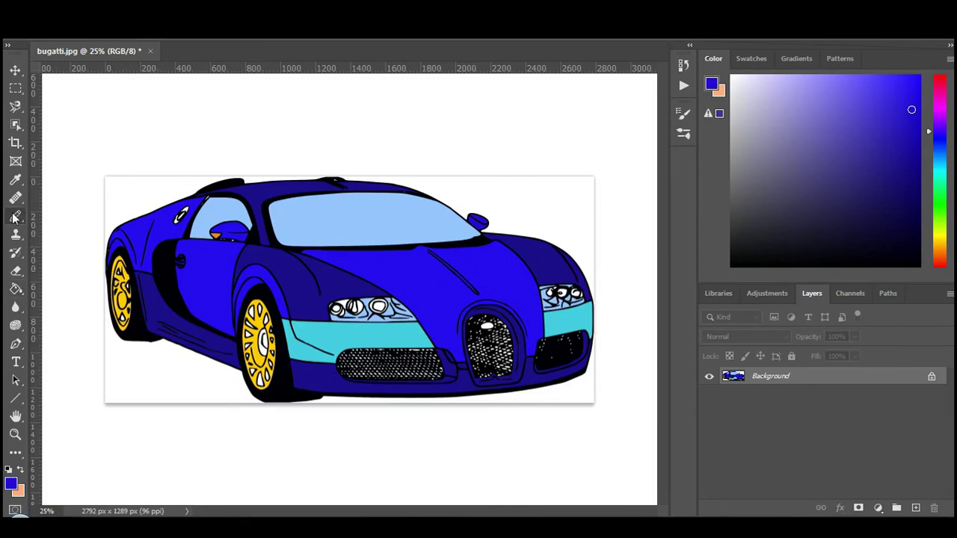